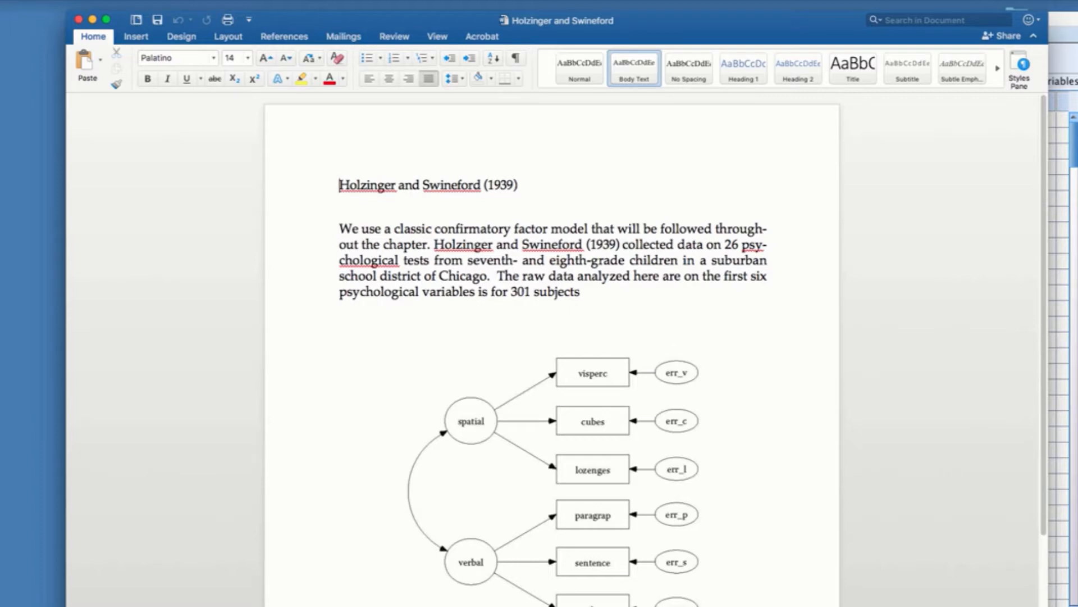
# Step: Review the two-factor model diagram in the Holzinger and Swineford document and close the document
pyautogui.scroll(-3, 1045, 522)
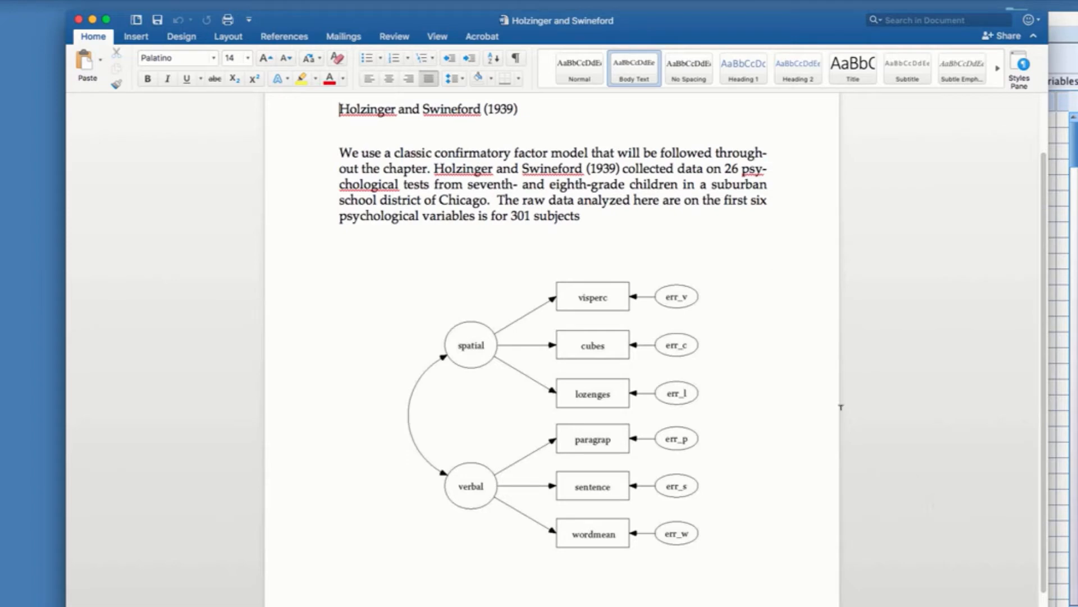
pyautogui.click(79, 22)
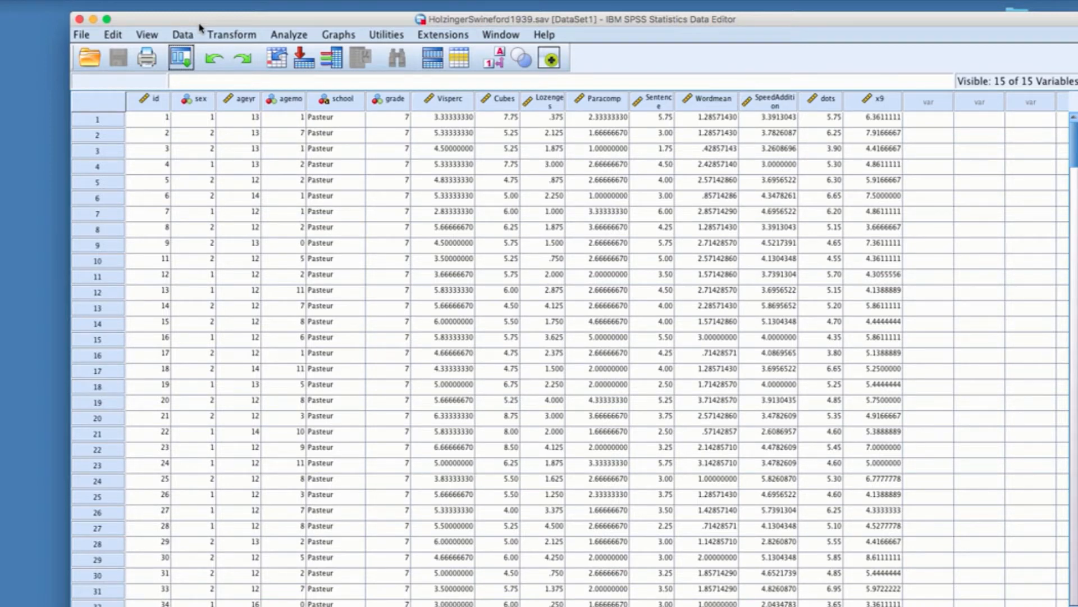
# Step: Start saving the dataset under a new name, clear the file name and set the file type to Stata Version 14 SE (*.dta)
pyautogui.click(83, 35)
pyautogui.moveTo(96, 95)
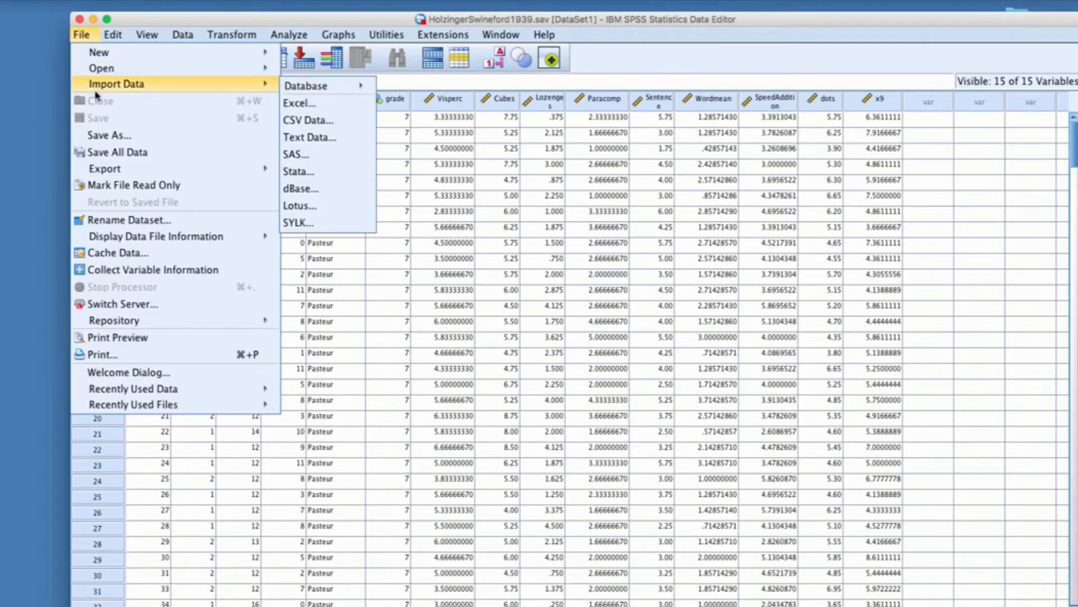
pyautogui.click(106, 136)
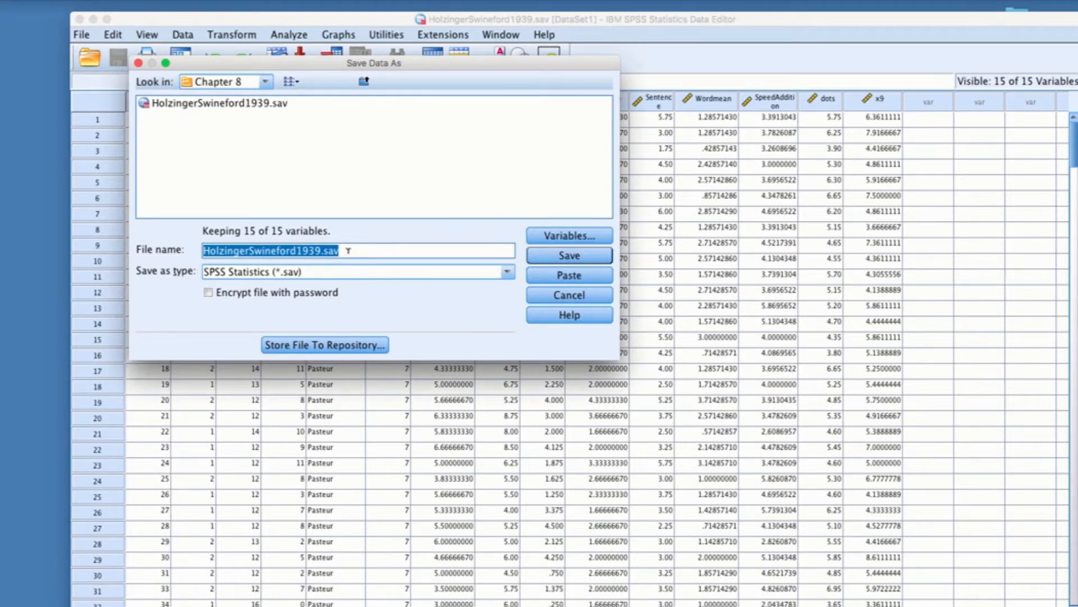
pyautogui.press('BackSpace')
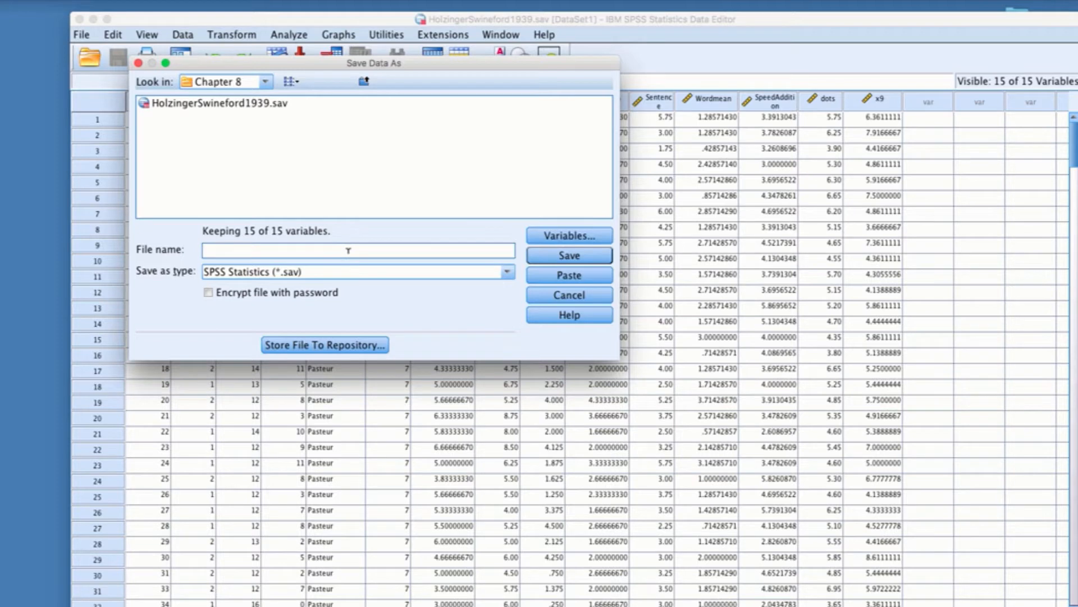
pyautogui.moveTo(507, 273); pyautogui.dragTo(510, 375)
pyautogui.click(508, 272)
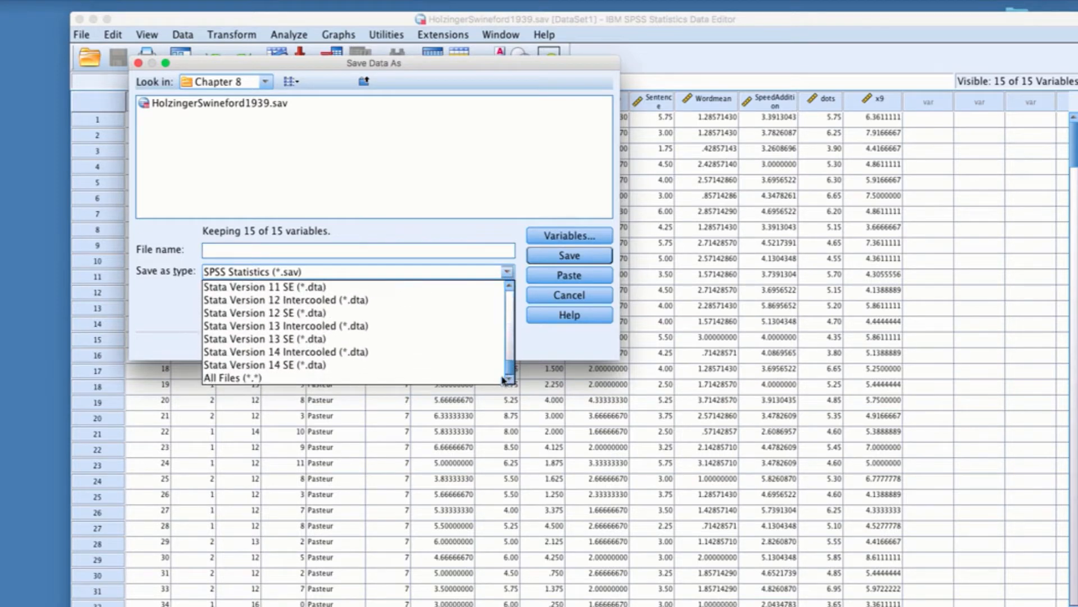
pyautogui.click(414, 368)
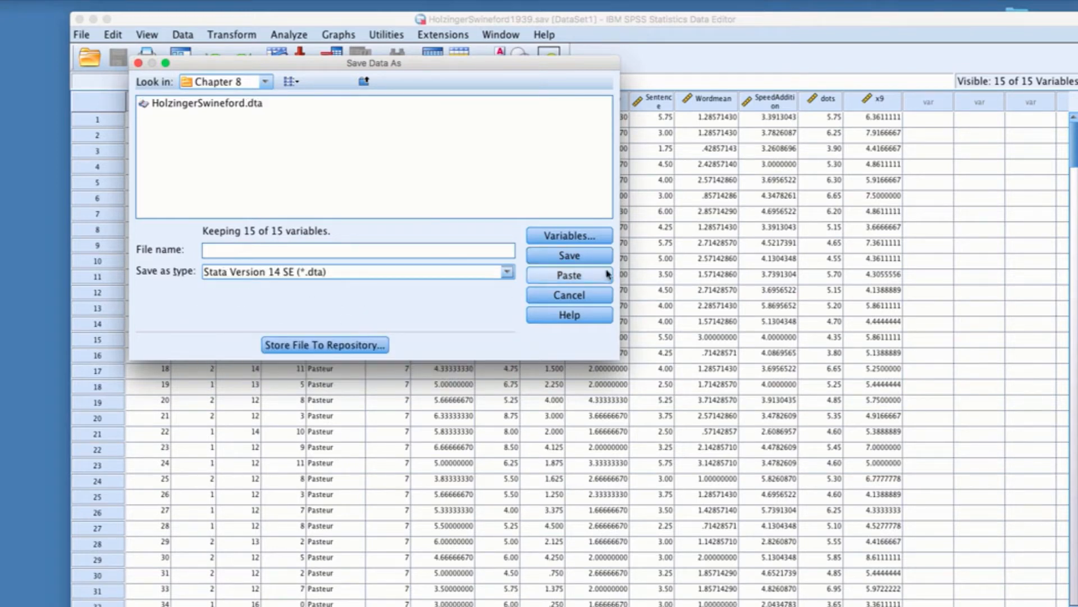
# Step: Name the file HolzingerSwineford and save it in the Chapter 8 folder, replacing the existing file
pyautogui.click(393, 252)
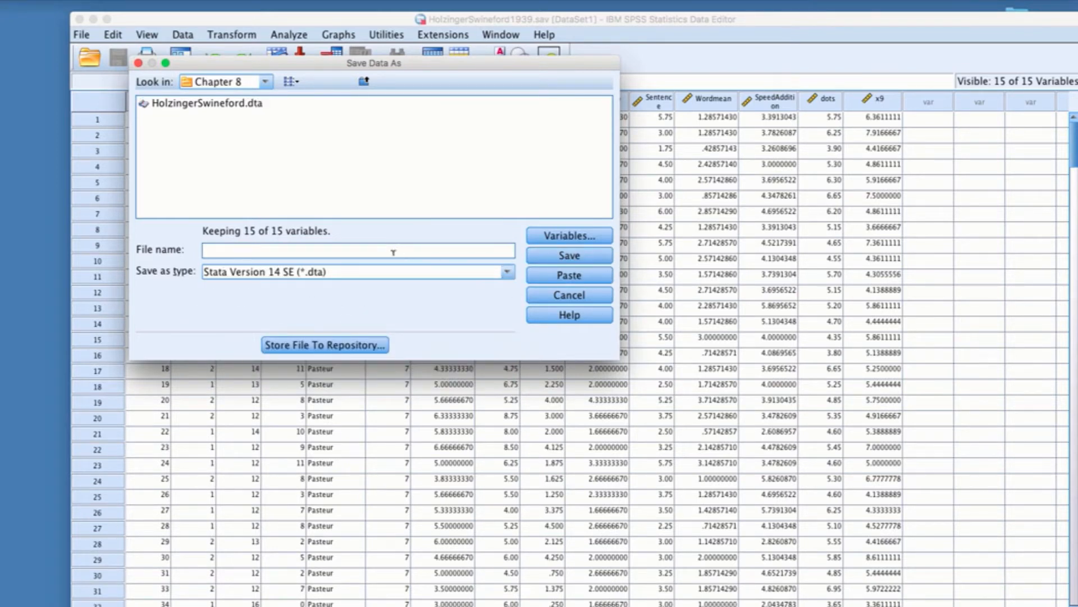
pyautogui.write('HolzingerSwineford')
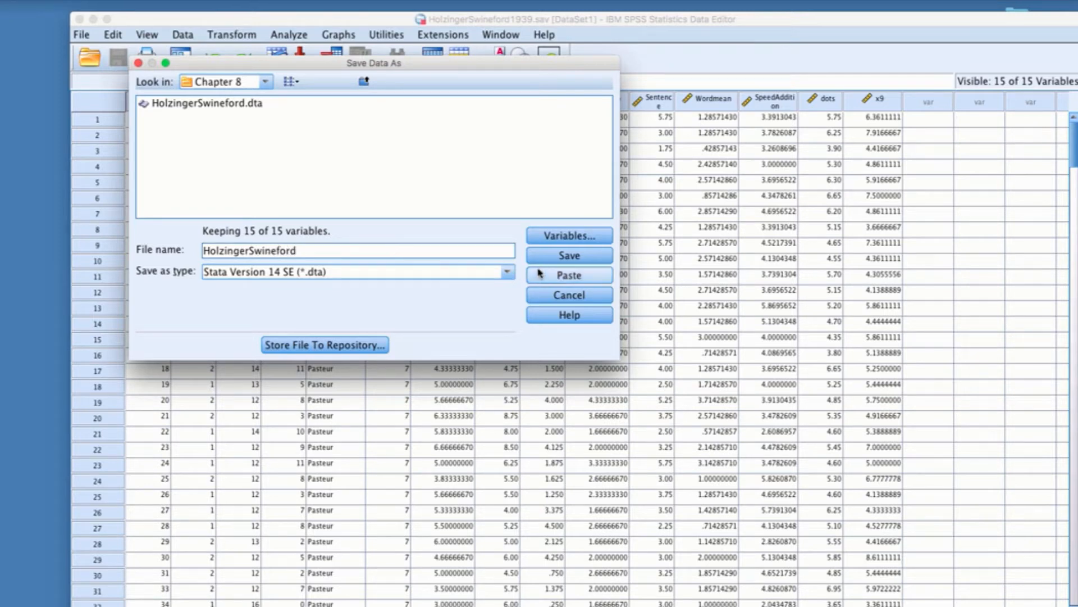
pyautogui.click(546, 260)
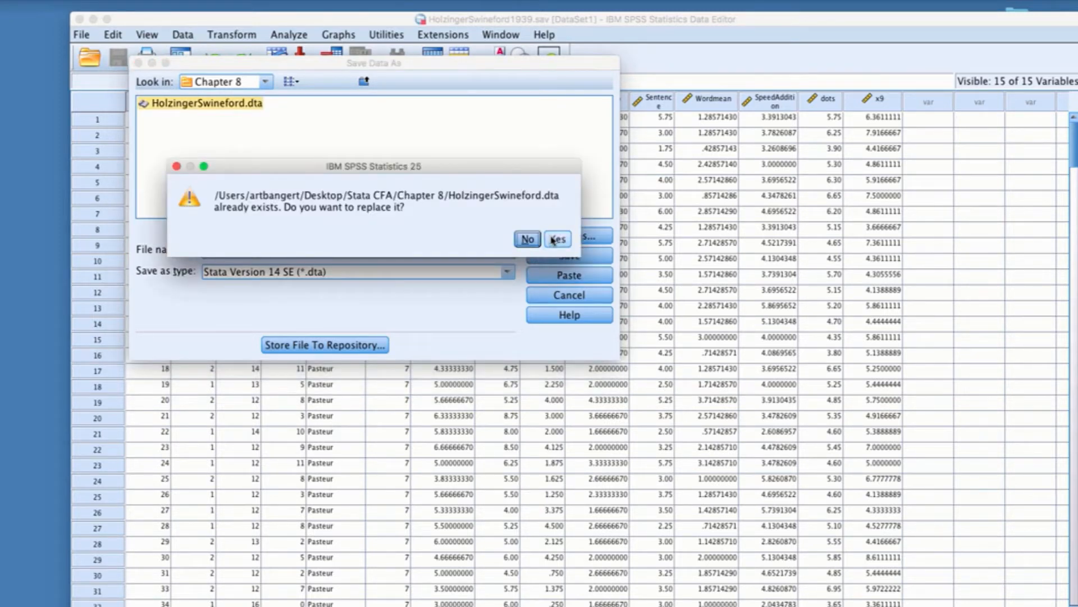
pyautogui.click(556, 240)
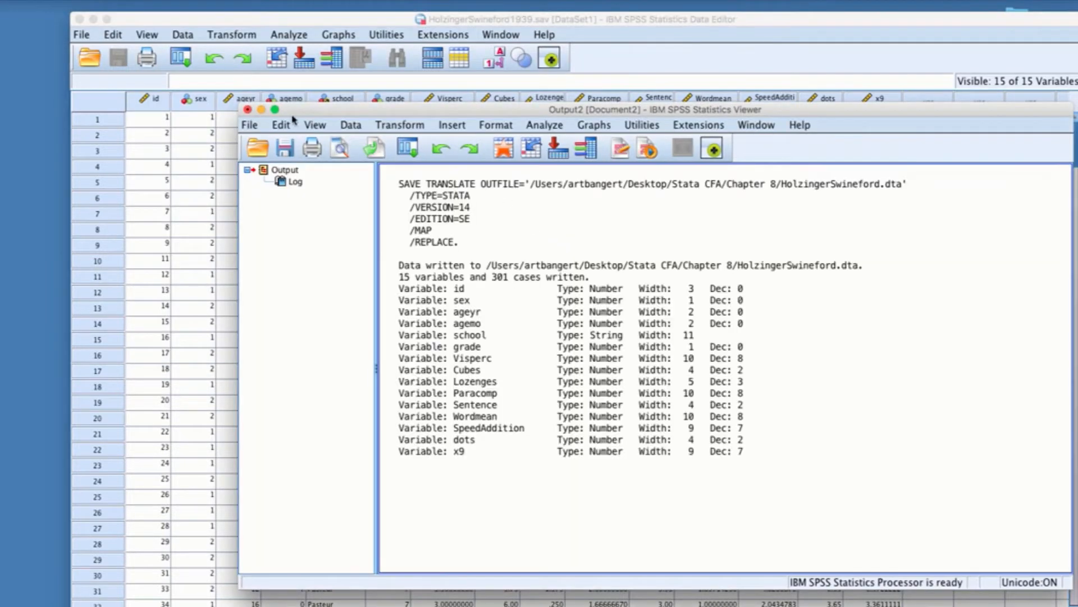
# Step: Close the output viewer without saving its contents and exit SPSS Statistics
pyautogui.click(251, 126)
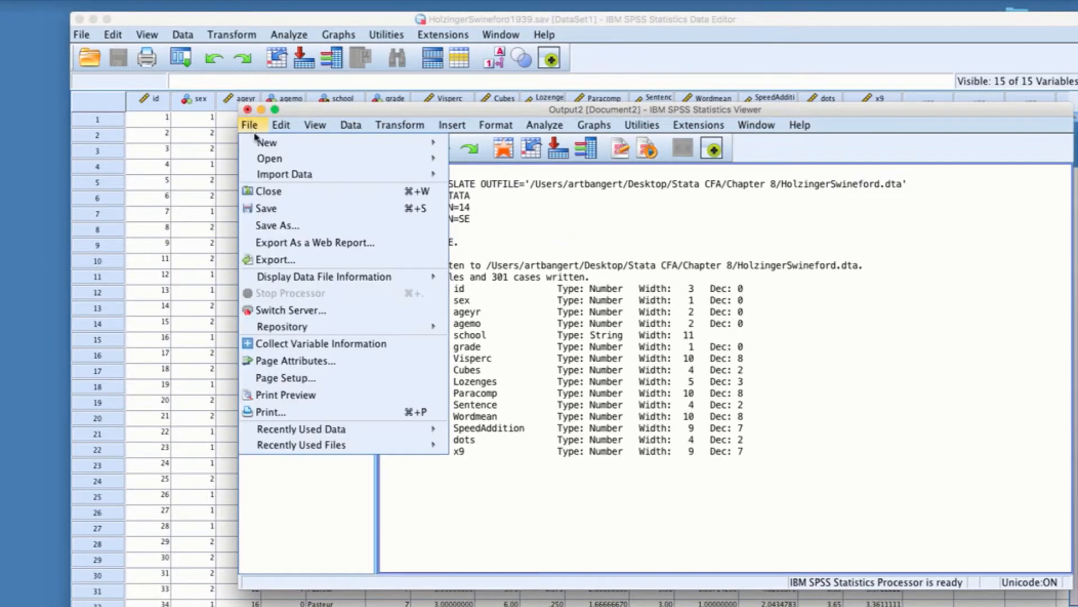
pyautogui.click(268, 191)
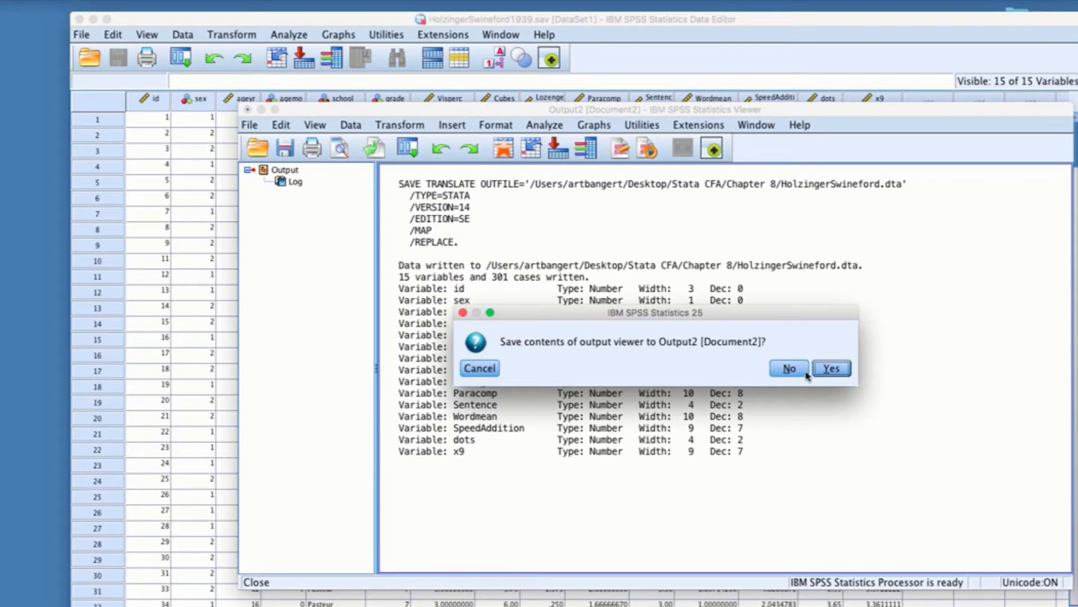
pyautogui.click(797, 370)
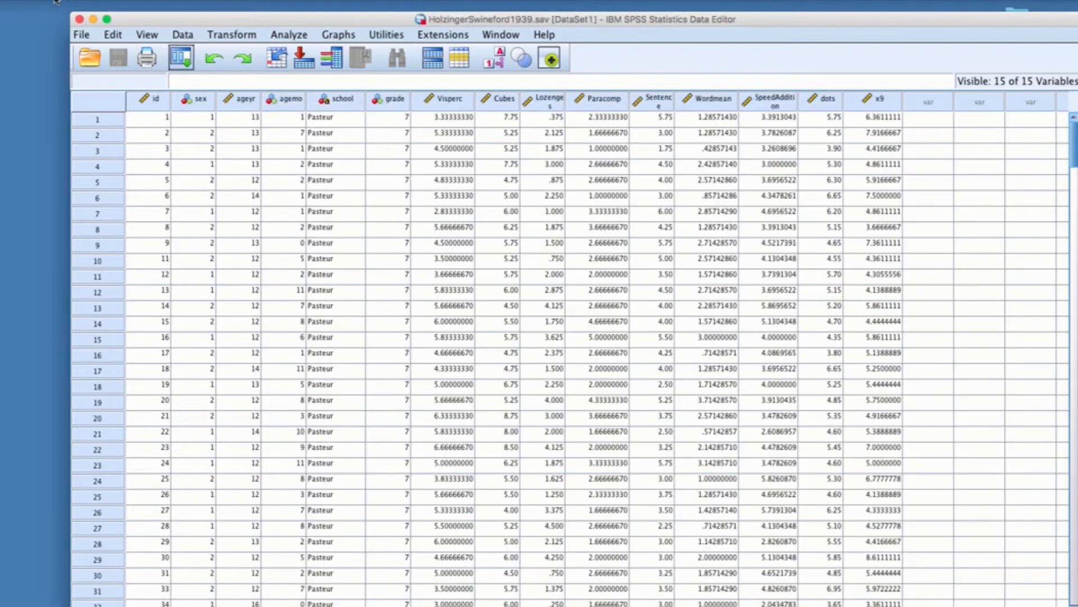
pyautogui.click(79, 20)
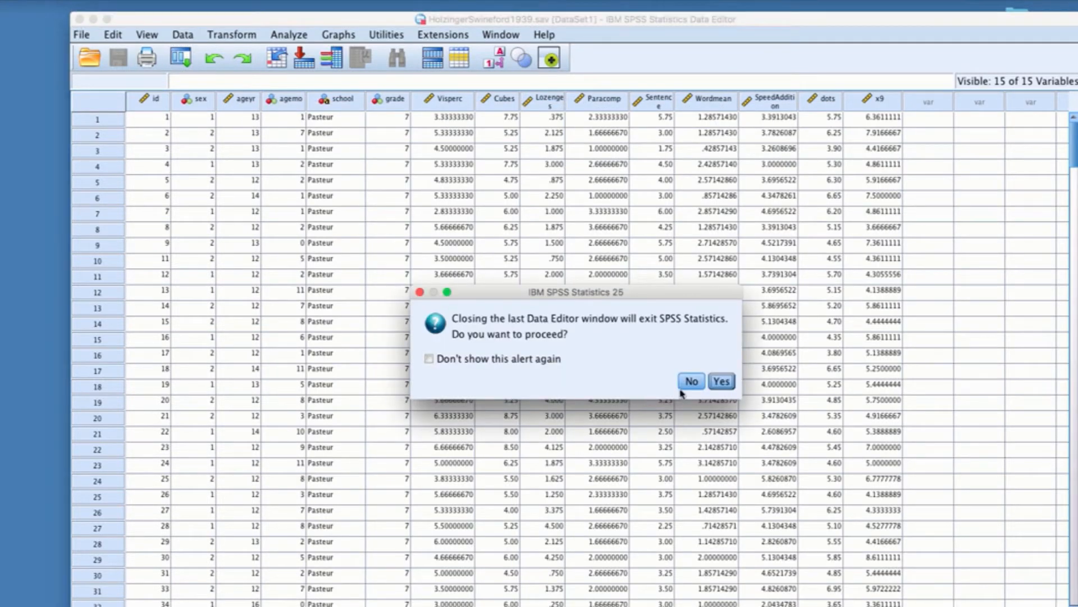
pyautogui.click(720, 382)
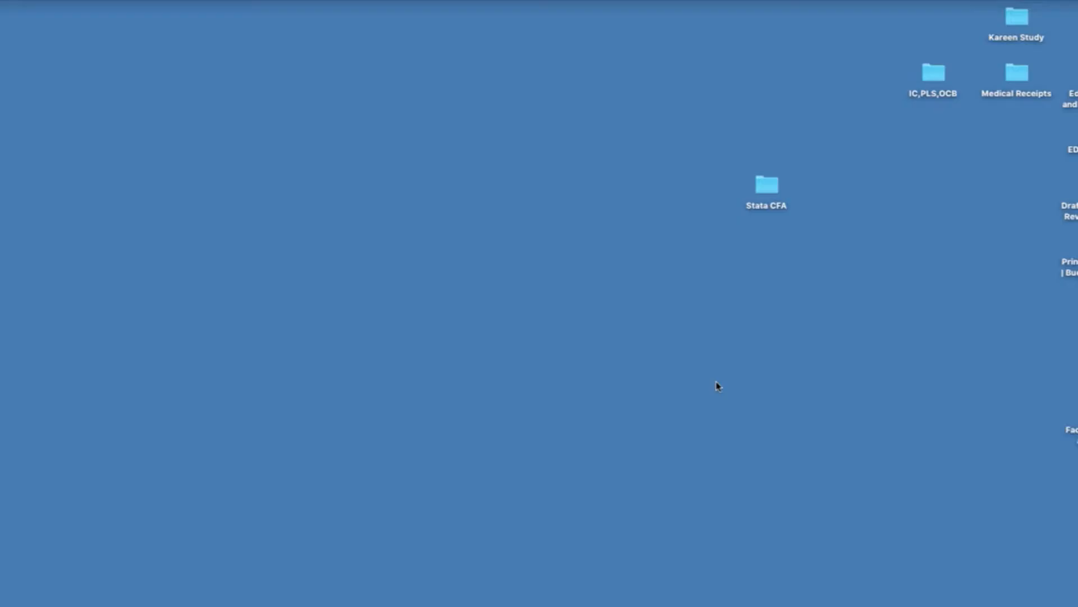
# Step: Open the Stata CFA folder on the desktop to check for the exported Stata file
pyautogui.doubleClick(763, 188)
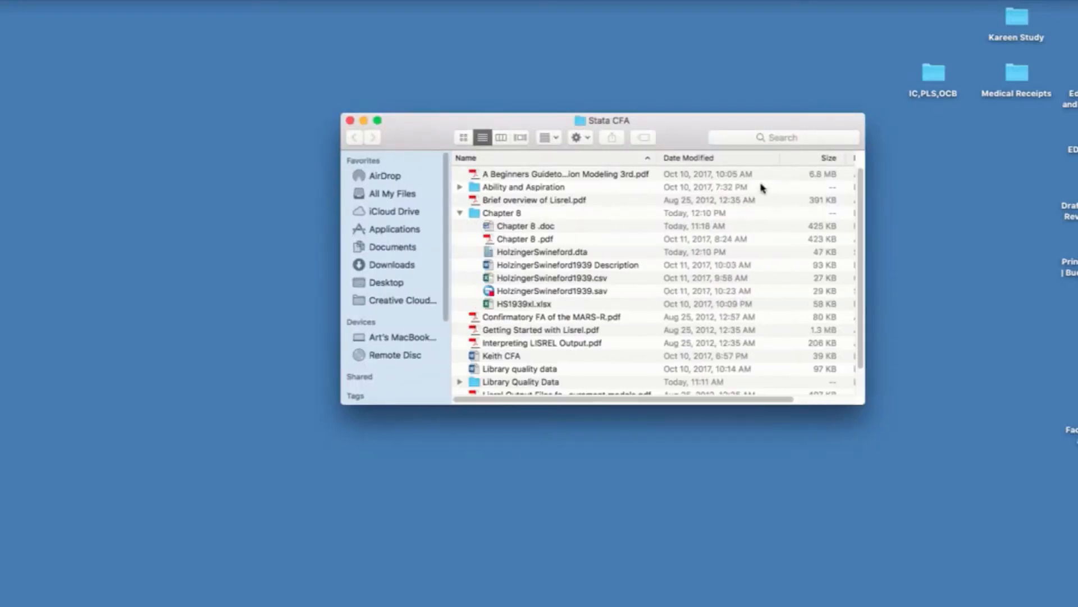
pyautogui.moveTo(501, 116); pyautogui.dragTo(474, 94)
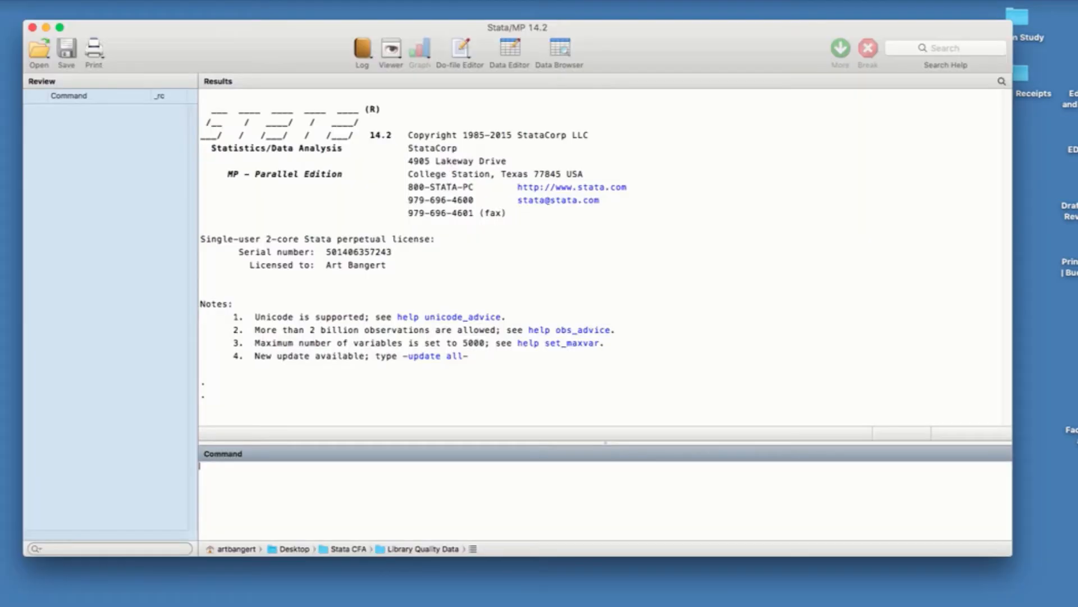
# Step: In Stata, open the dataset HolzingerSwineford.dta from the Chapter 8 folder
pyautogui.moveTo(258, 66)
pyautogui.mouseDown()
pyautogui.moveTo(258, 41)
pyautogui.moveTo(255, 55)
pyautogui.mouseUp()
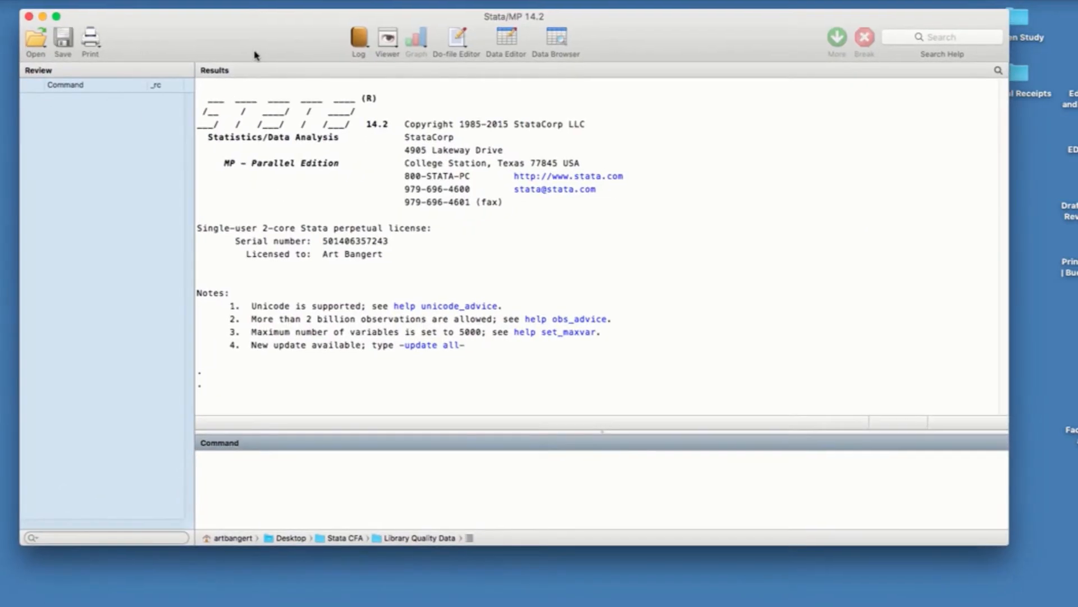
pyautogui.click(128, 0)
pyautogui.click(128, 0)
pyautogui.click(127, 1)
pyautogui.click(128, 29)
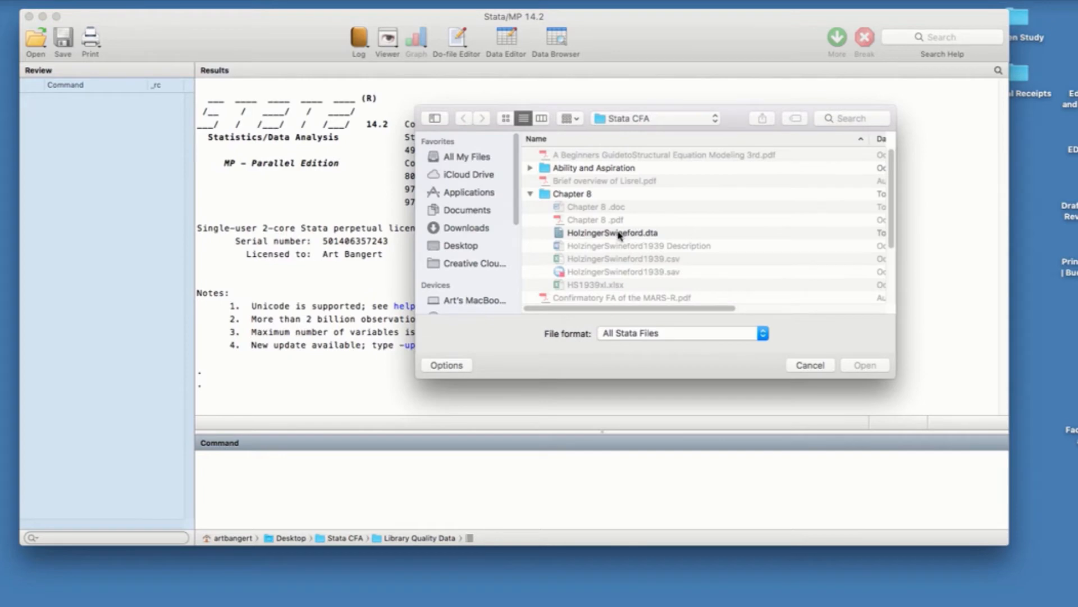
pyautogui.click(620, 234)
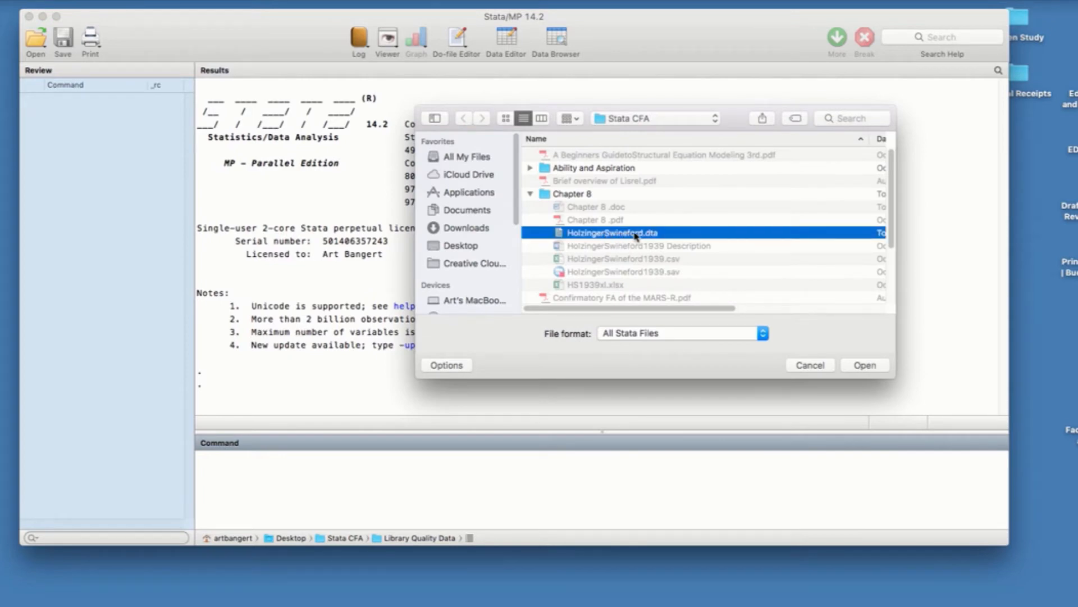
pyautogui.click(860, 366)
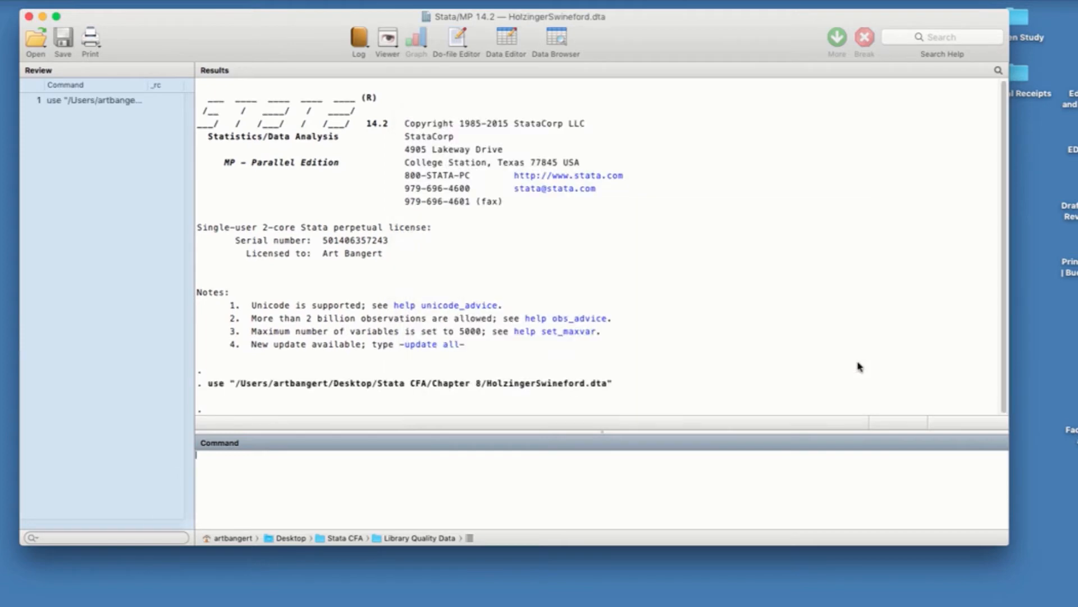
# Step: Enlarge the Stata window, view the loaded dataset in the Data Editor's browse mode and close the editor
pyautogui.moveTo(923, 545); pyautogui.dragTo(923, 606)
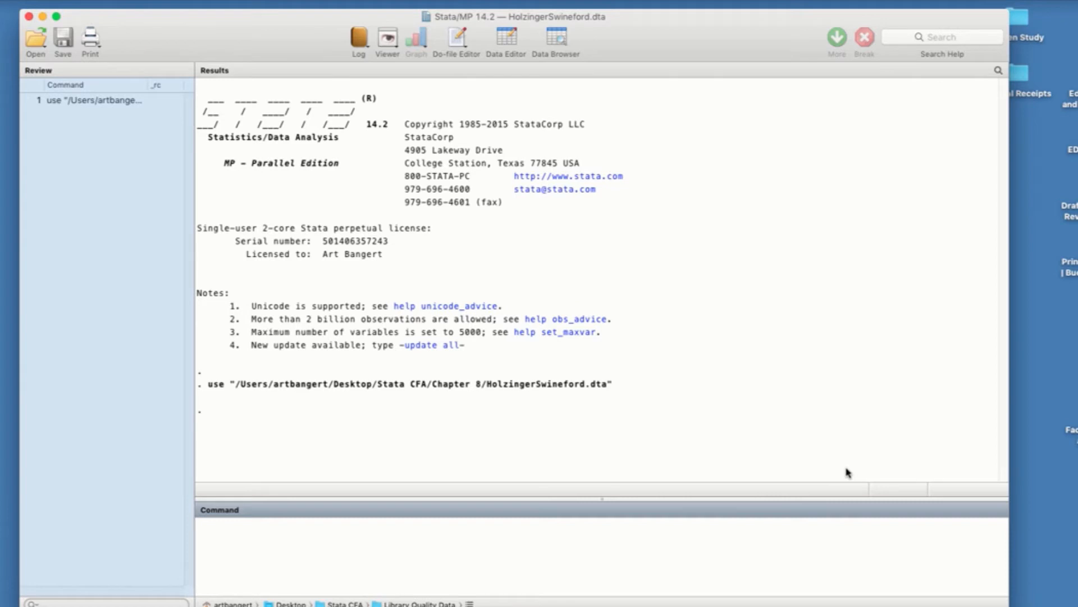
pyautogui.moveTo(258, 44); pyautogui.dragTo(258, 39)
pyautogui.click(224, 1)
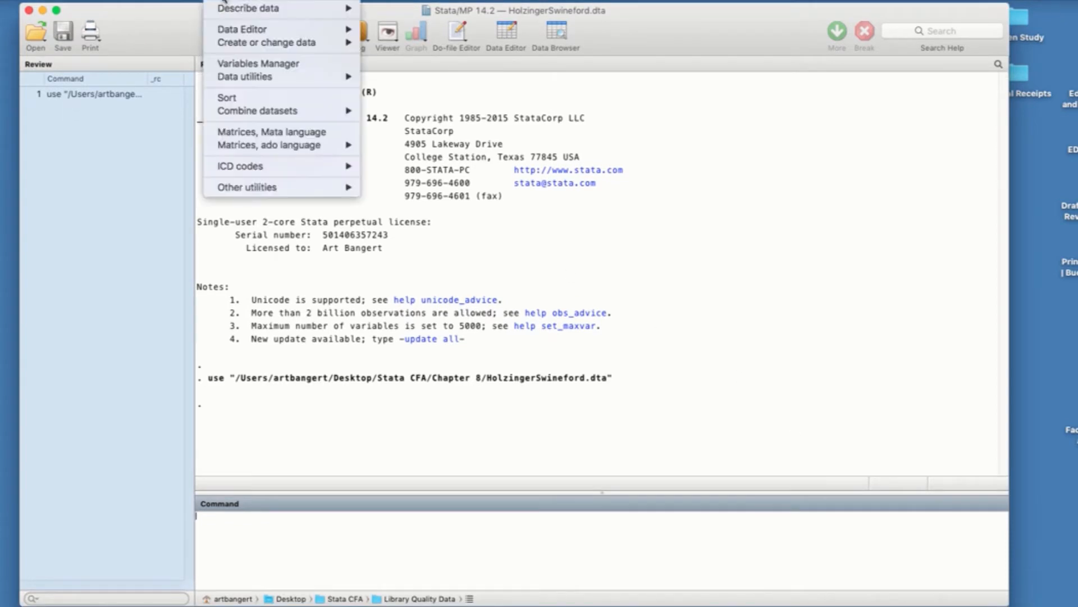
pyautogui.moveTo(230, 29)
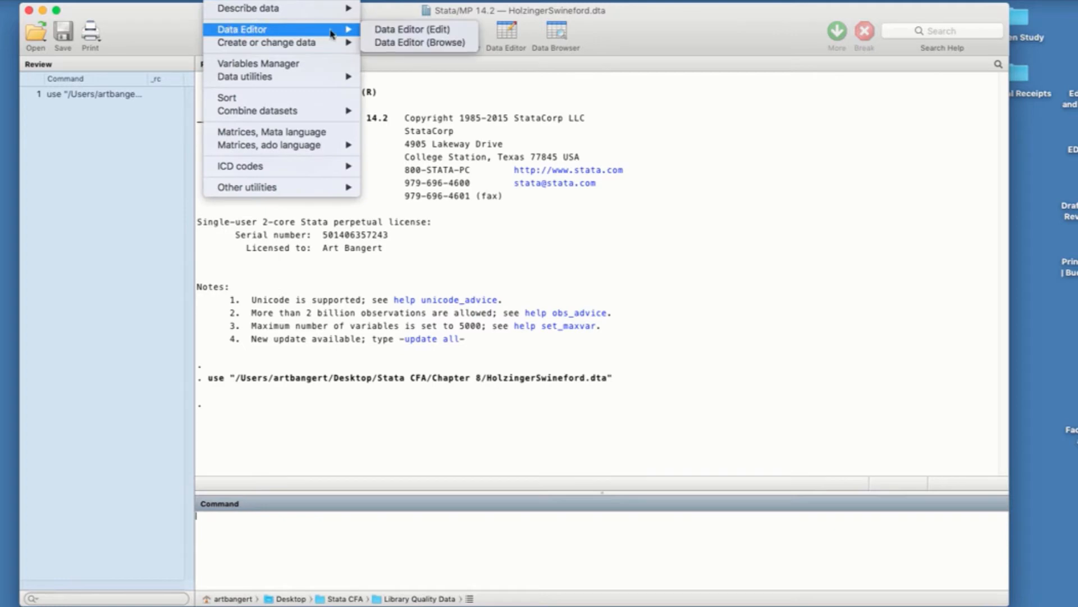
pyautogui.click(390, 42)
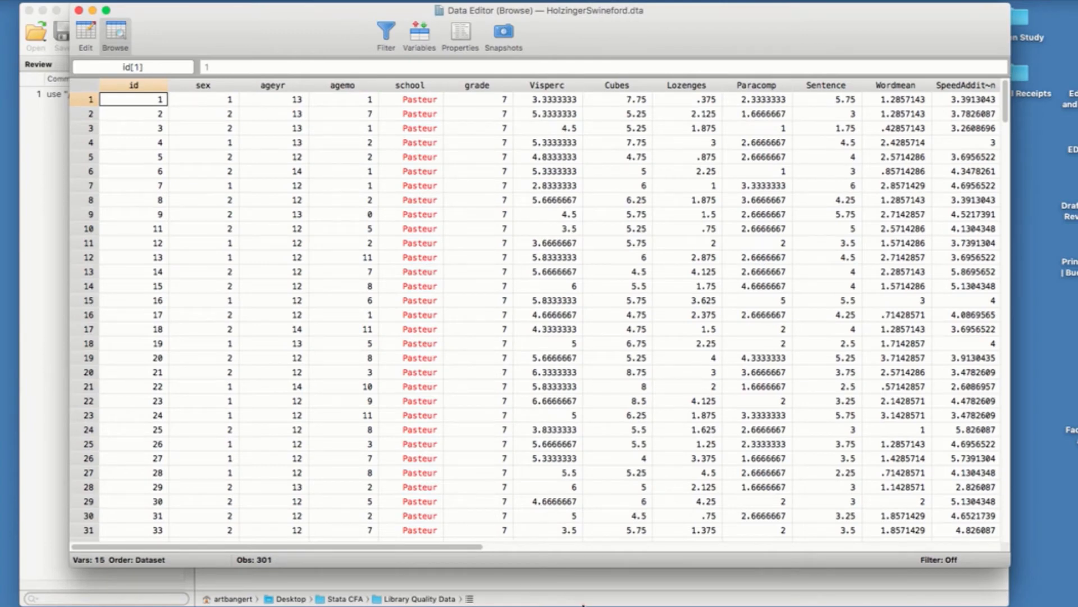
pyautogui.click(78, 10)
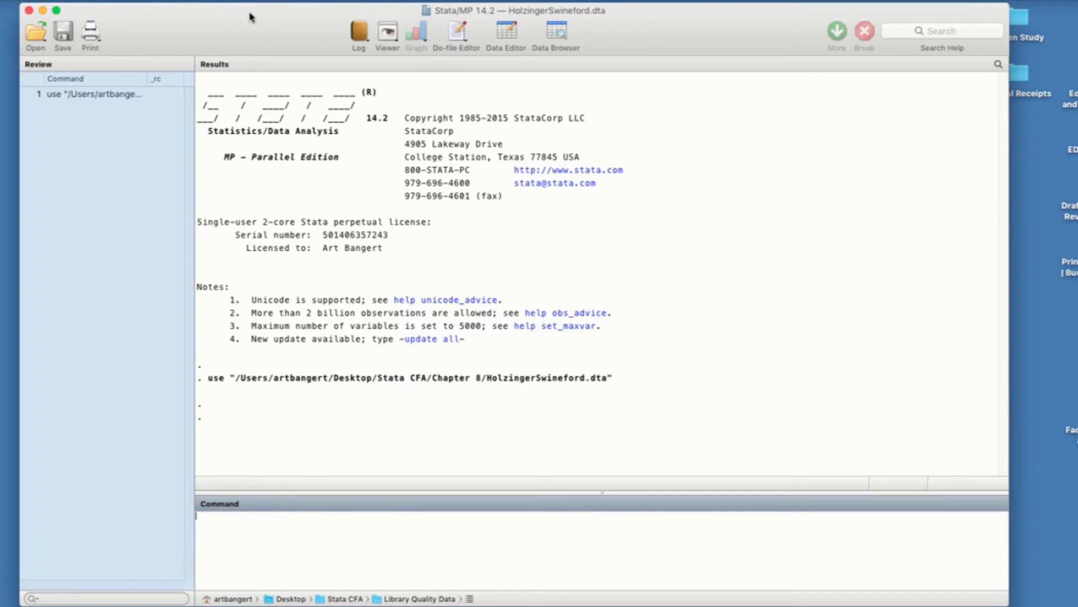
# Step: Open the SEM Builder for model building and estimation, widen its window and place the HS.jpg diagram beside it
pyautogui.click(298, 1)
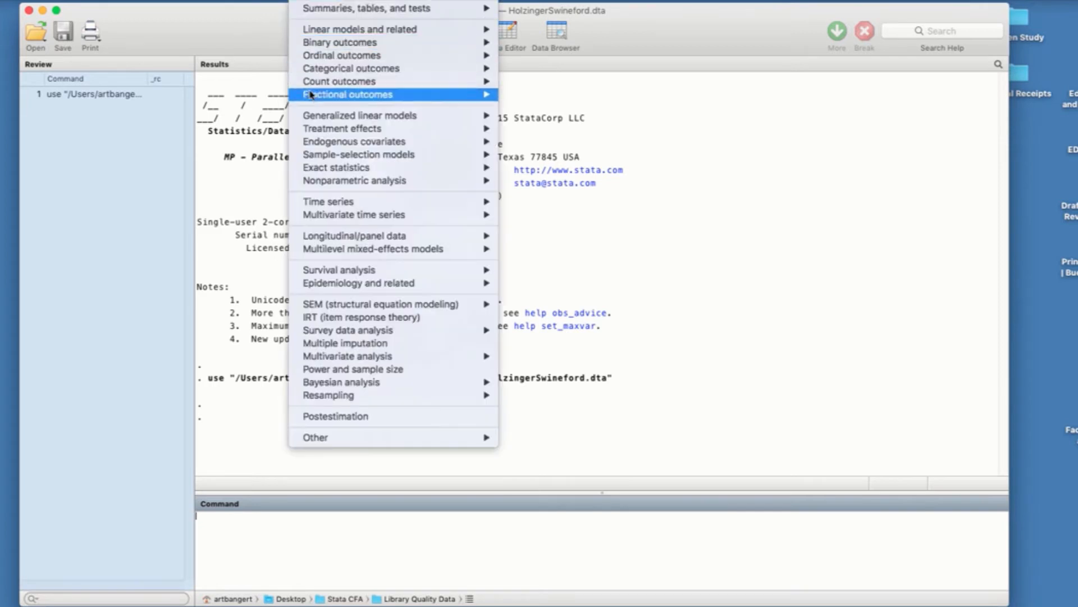
pyautogui.moveTo(327, 305)
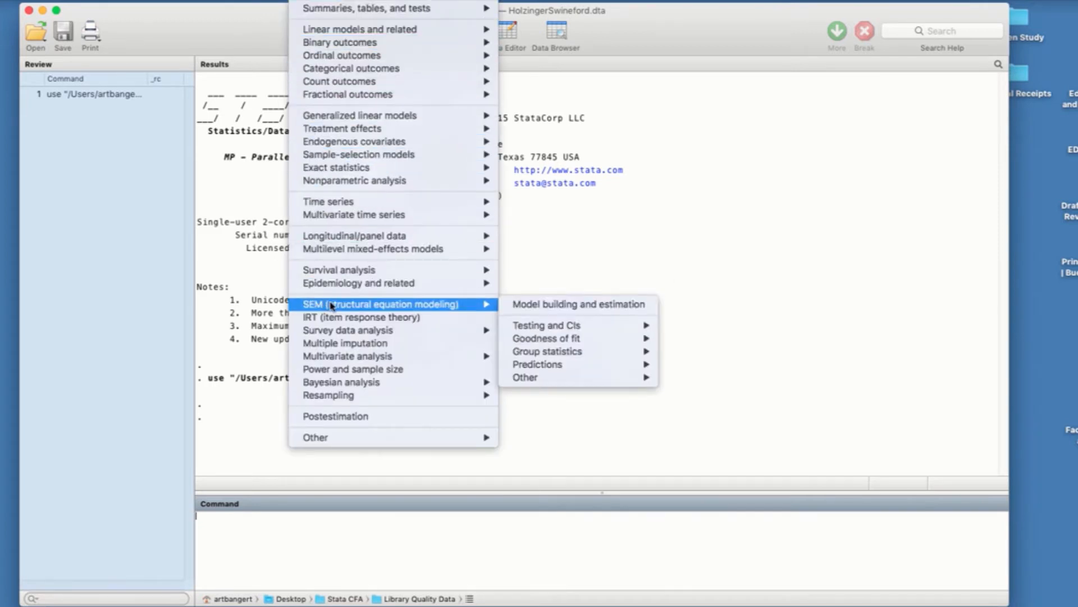
pyautogui.click(525, 308)
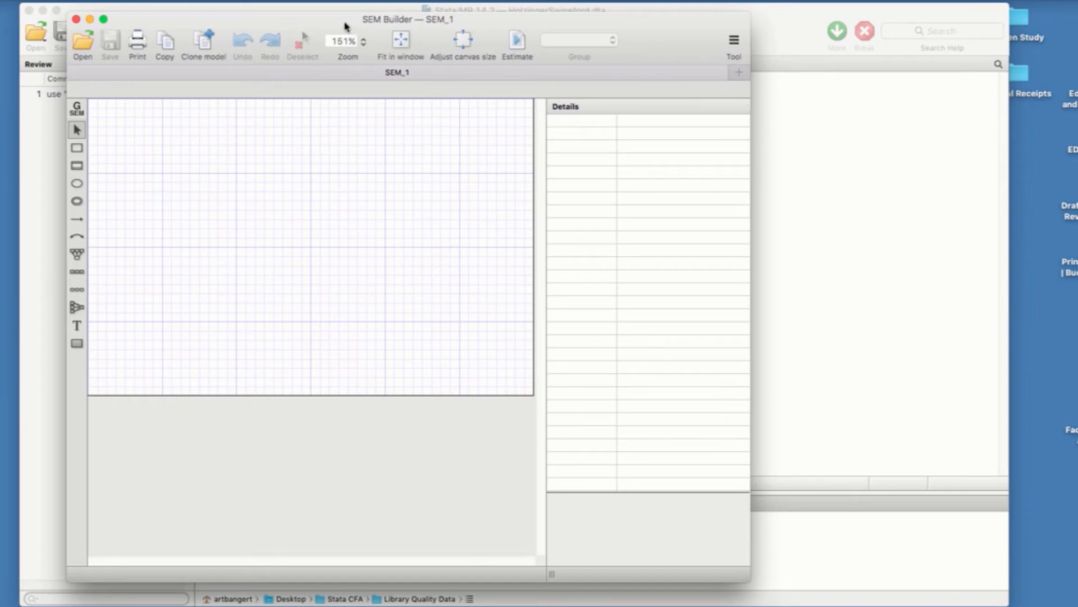
pyautogui.moveTo(751, 268); pyautogui.dragTo(788, 272)
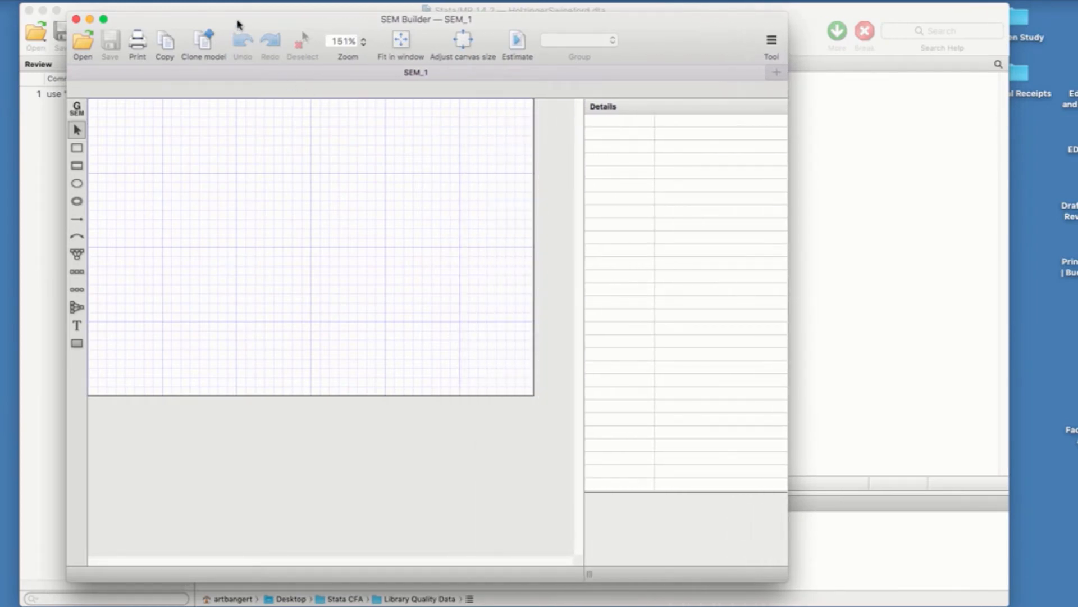
pyautogui.moveTo(236, 24); pyautogui.dragTo(239, 57)
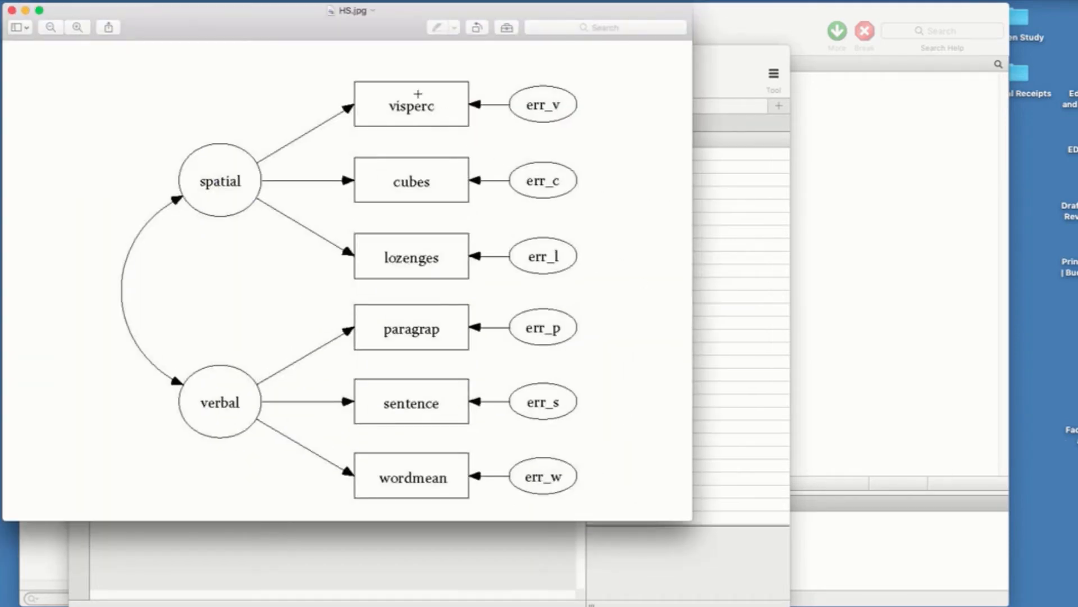
pyautogui.moveTo(272, 31); pyautogui.dragTo(835, 29)
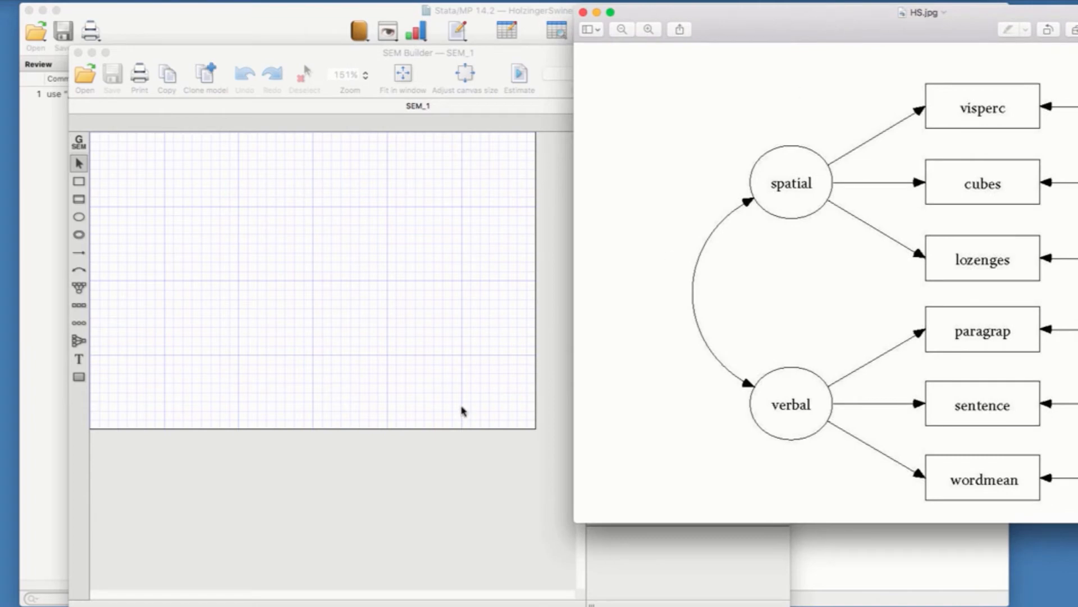
# Step: Place a measurement component in the canvas's upper left area and name its latent variable Spatial, consulting the HS.jpg diagram
pyautogui.click(79, 291)
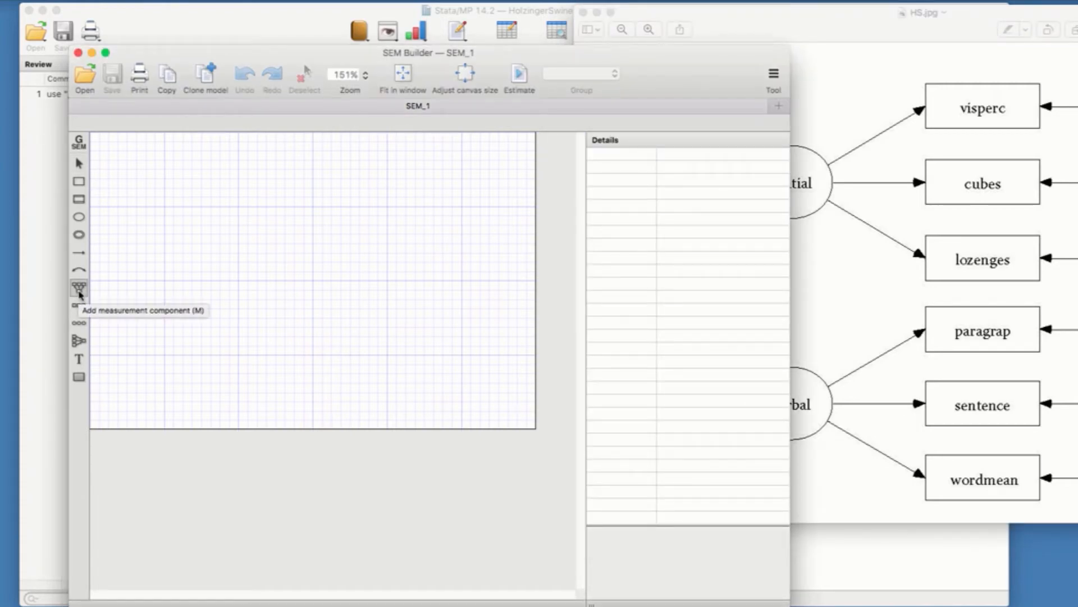
pyautogui.click(184, 189)
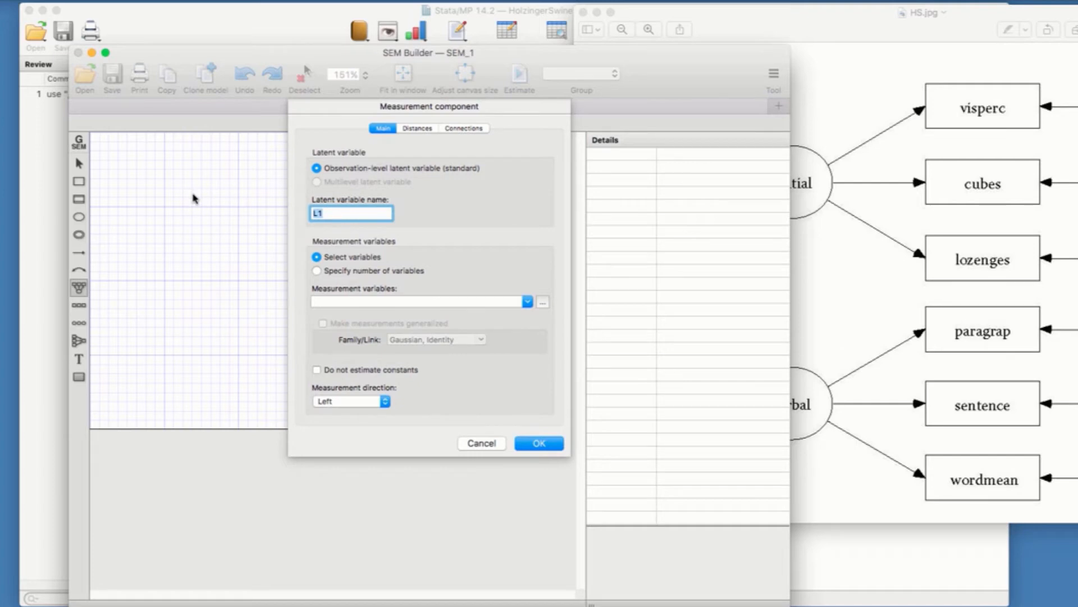
pyautogui.write('Spatial')
pyautogui.click(858, 67)
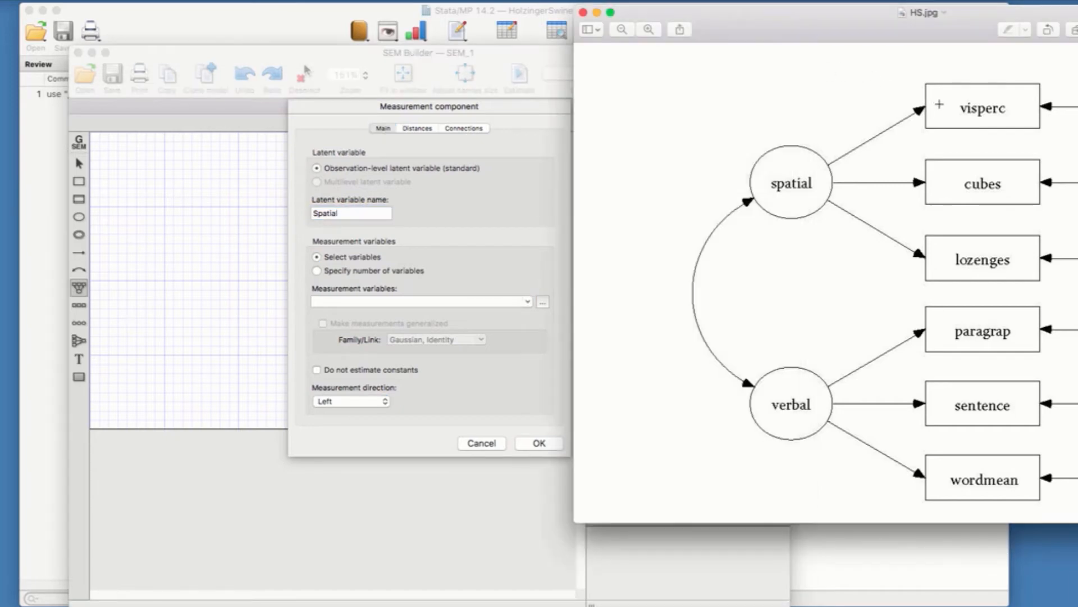
pyautogui.click(435, 252)
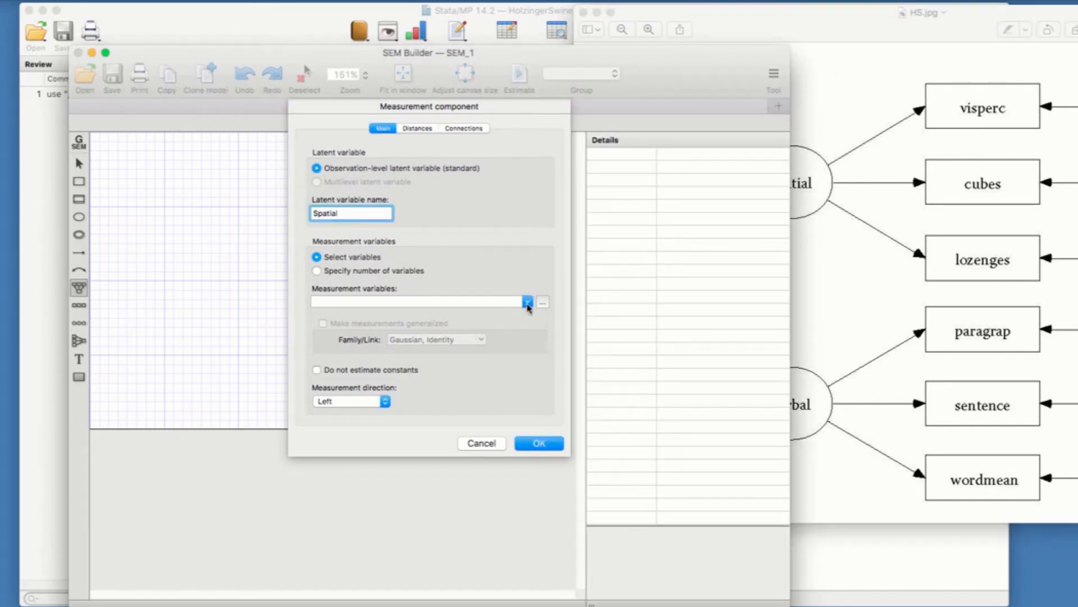
# Step: Assign Visperc, Cubes and Lozenges as the Spatial component's measurement variables, keep the Left measurement direction, and create the component
pyautogui.click(528, 303)
pyautogui.scroll(-2, 527, 329)
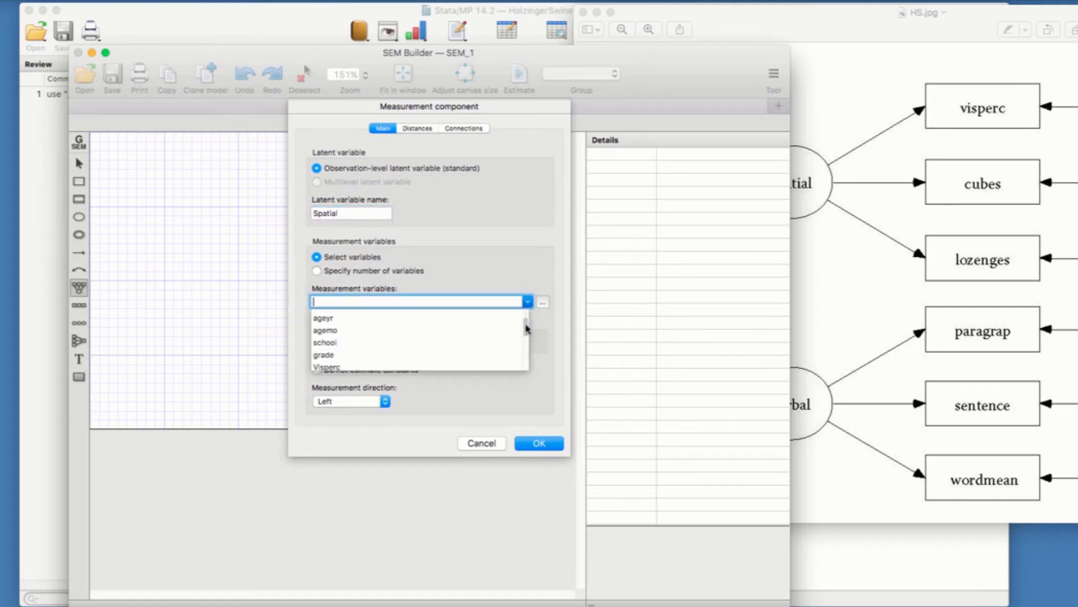
pyautogui.scroll(-3, 527, 329)
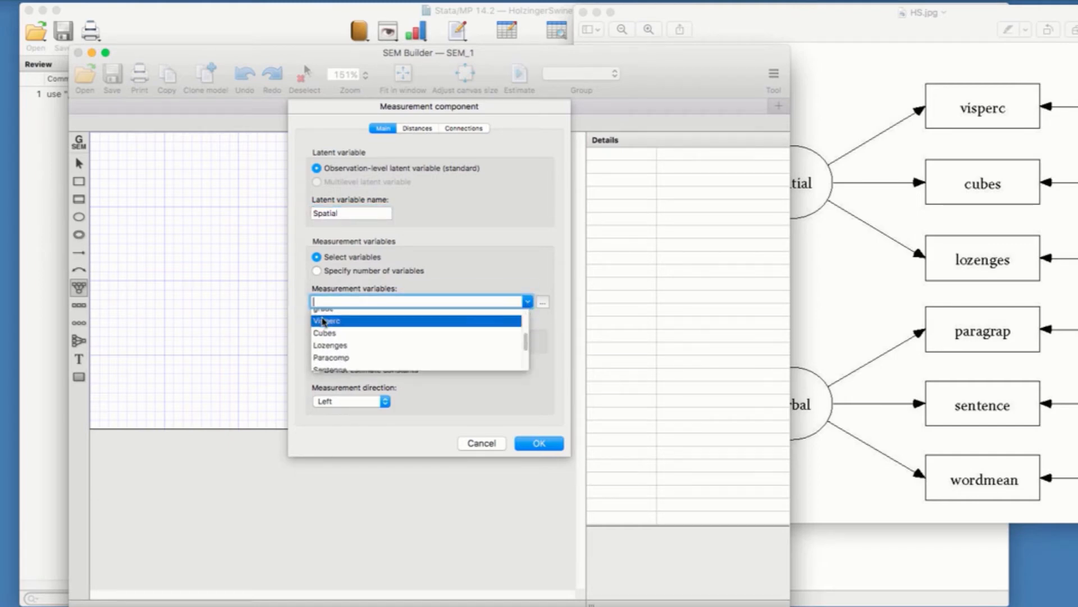
pyautogui.click(324, 322)
pyautogui.click(528, 302)
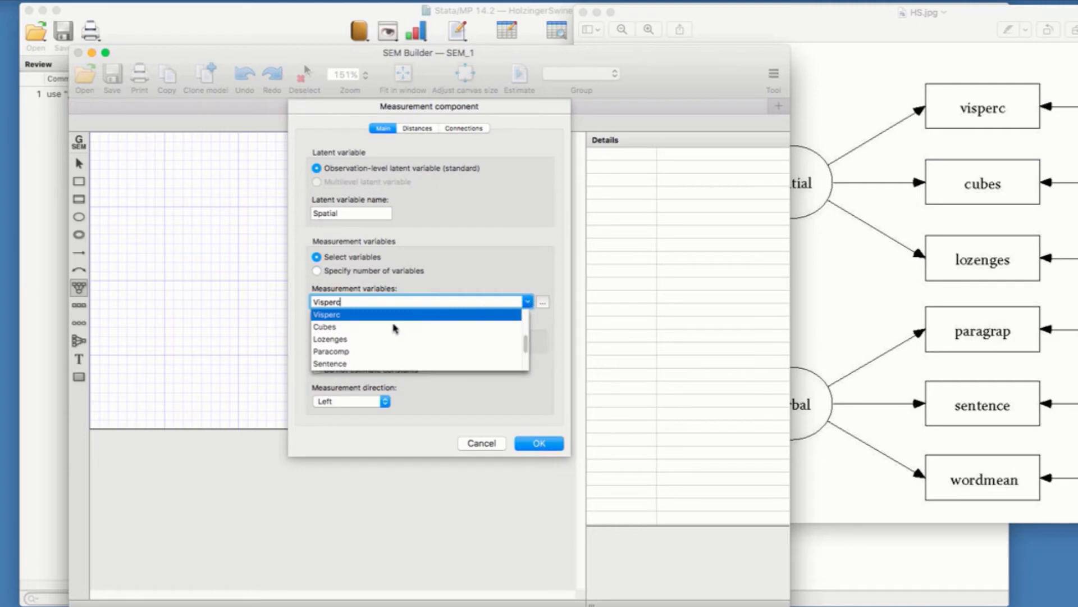
pyautogui.click(370, 327)
pyautogui.click(528, 303)
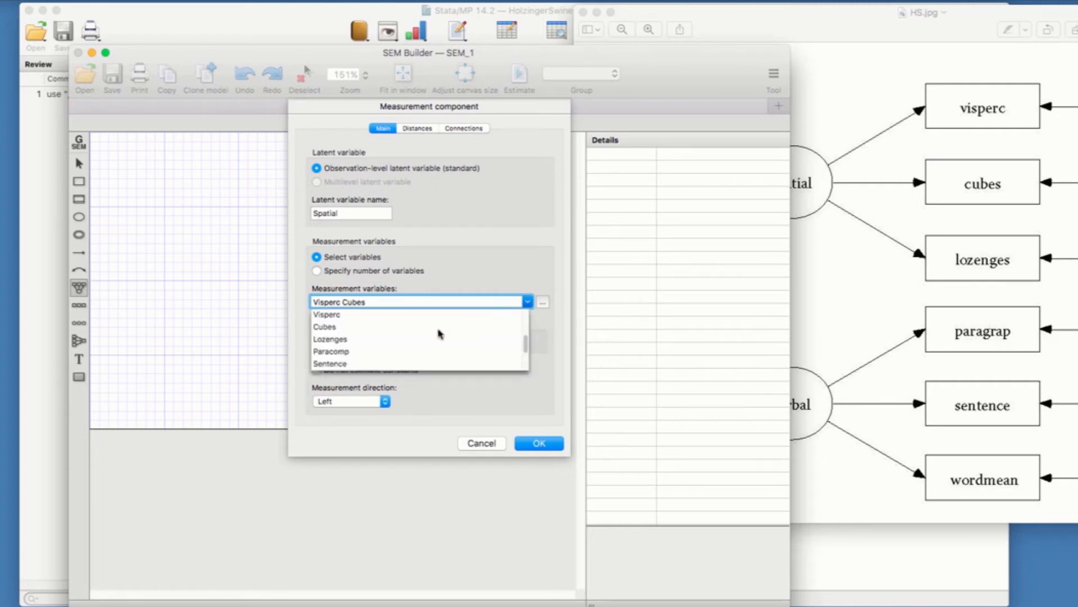
pyautogui.click(383, 340)
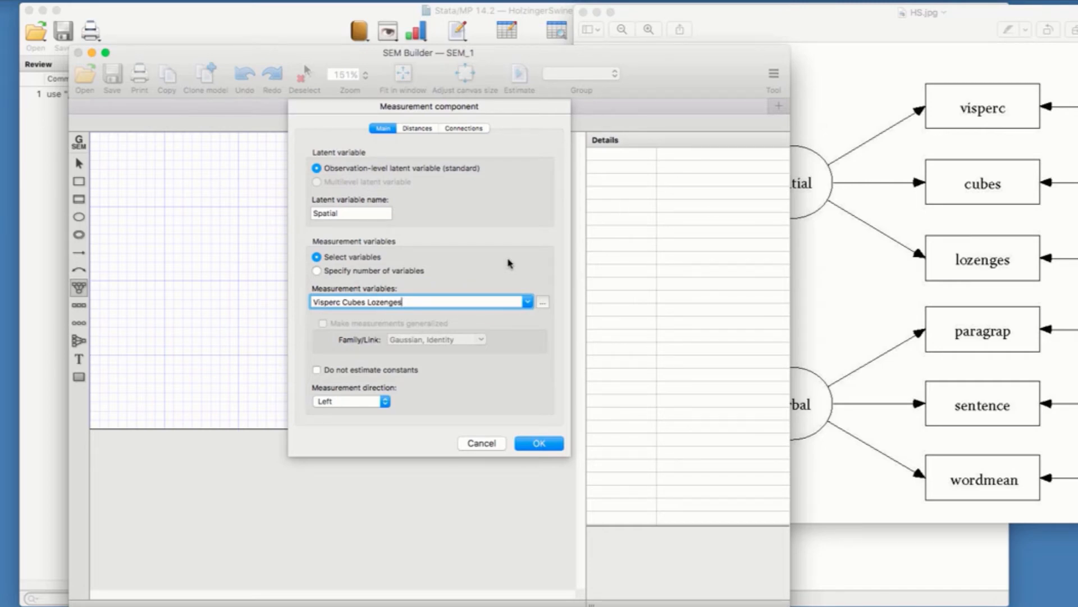
pyautogui.click(385, 402)
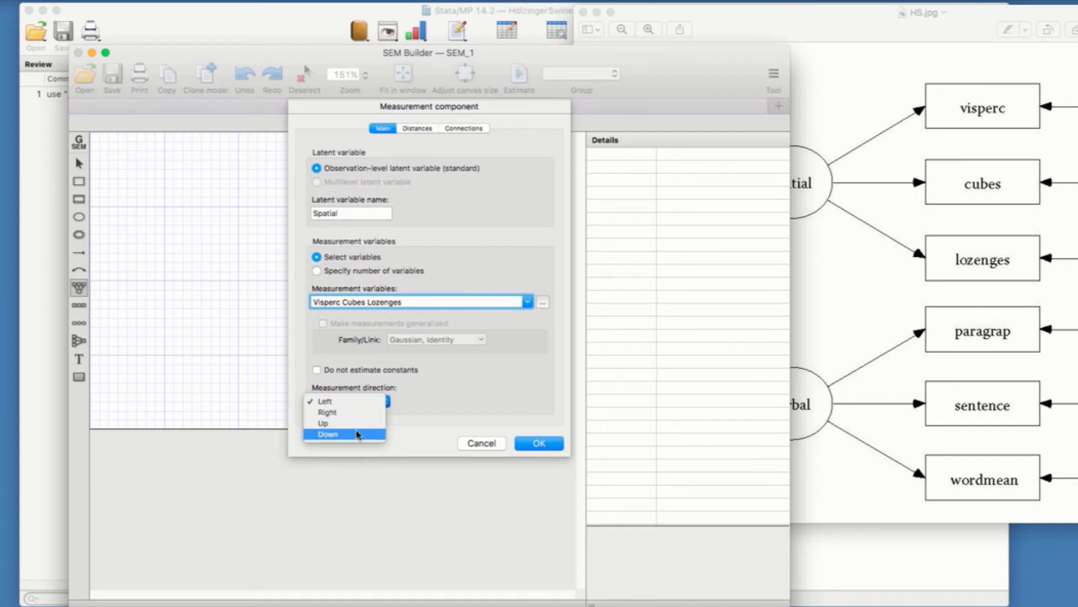
pyautogui.click(424, 401)
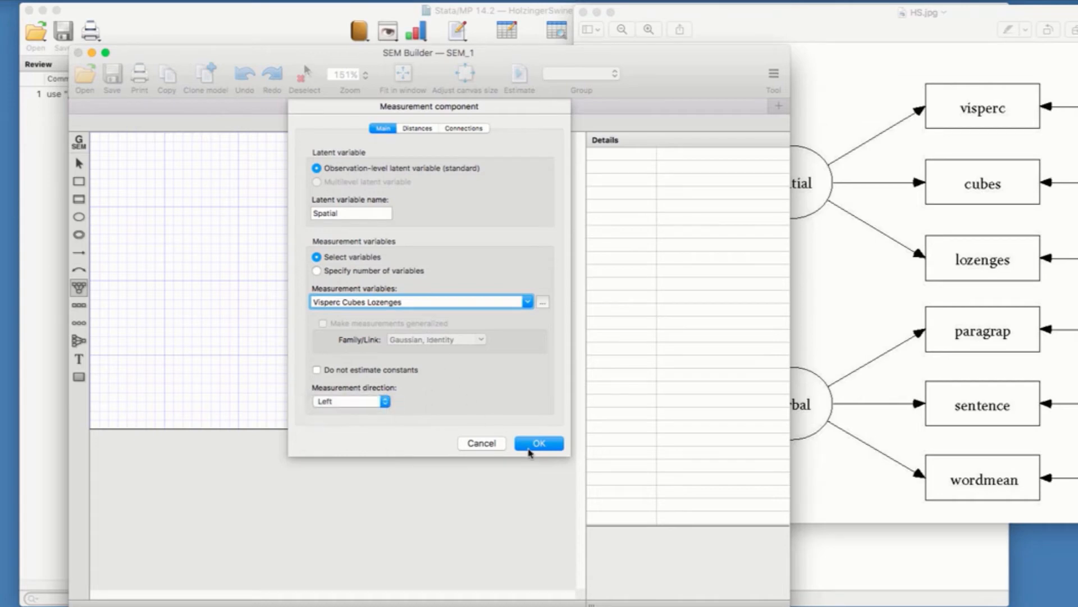
pyautogui.click(538, 444)
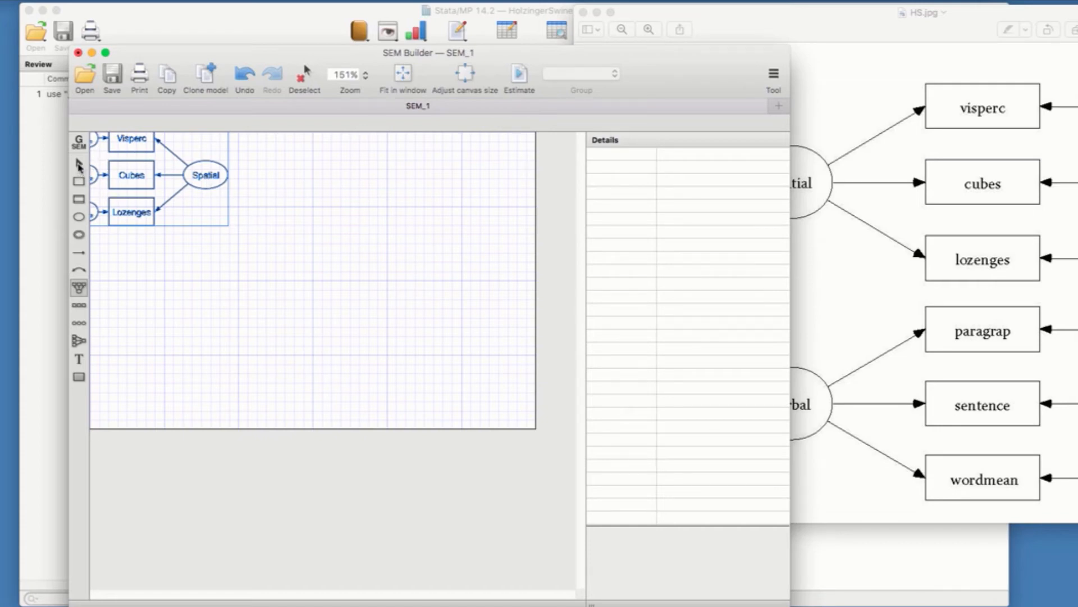
# Step: Move the Spatial component down and to the right so that it lies fully inside the canvas, and deselect it
pyautogui.click(80, 164)
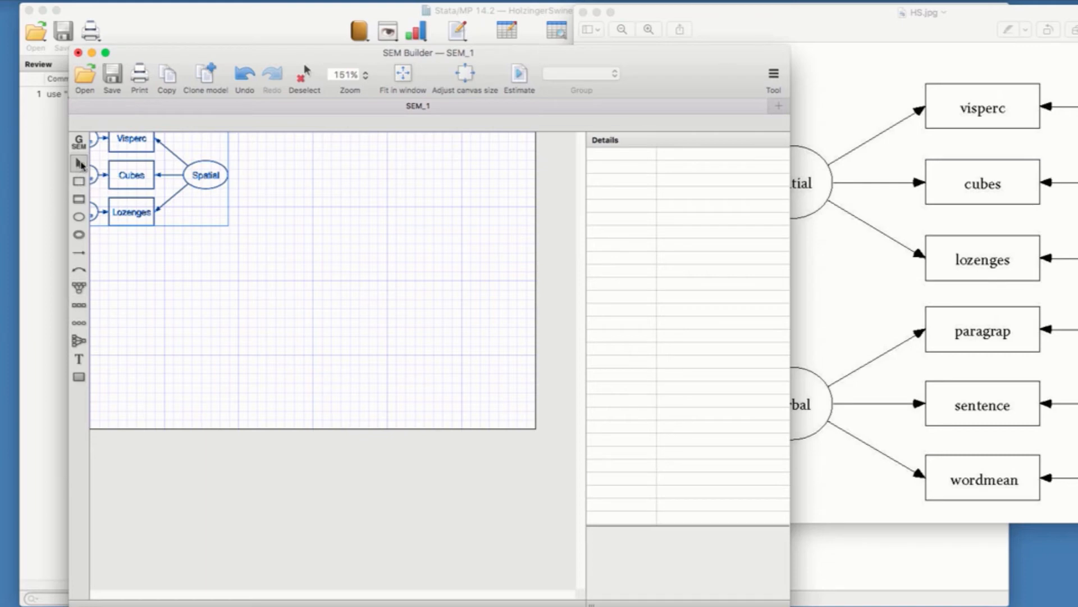
pyautogui.moveTo(202, 171); pyautogui.dragTo(244, 217)
pyautogui.click(333, 230)
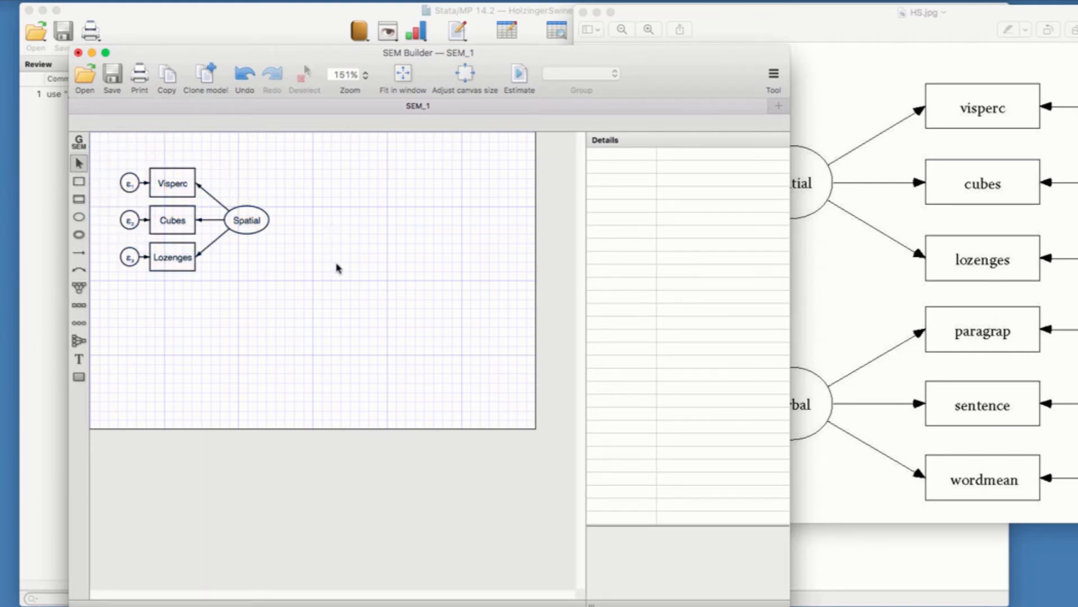
# Step: Consult the HS.jpg diagram, place a second measurement component below Spatial, and name its latent variable Verbal
pyautogui.click(870, 268)
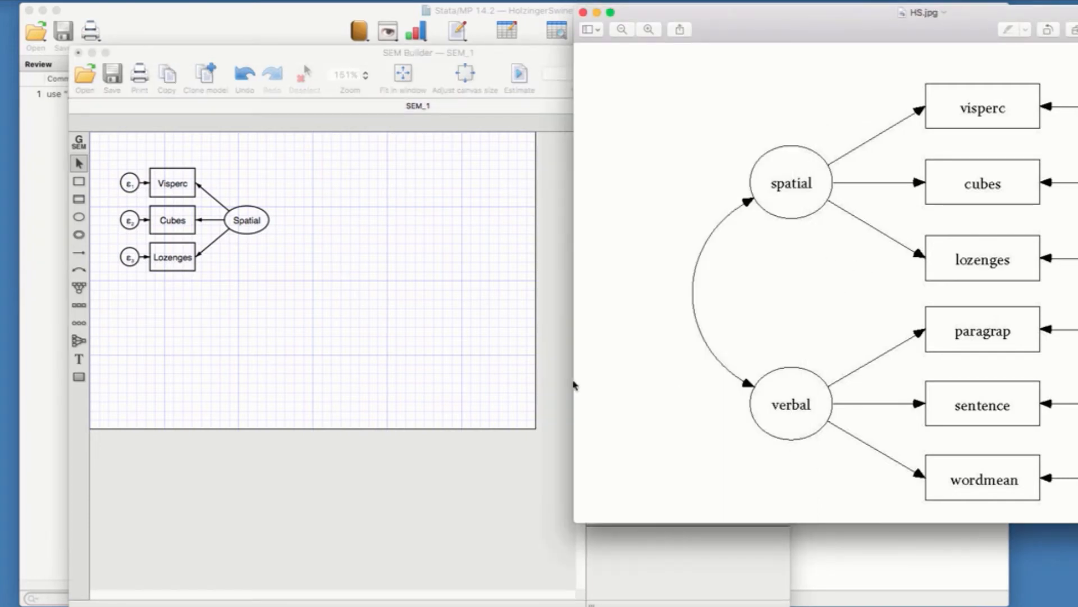
pyautogui.click(395, 373)
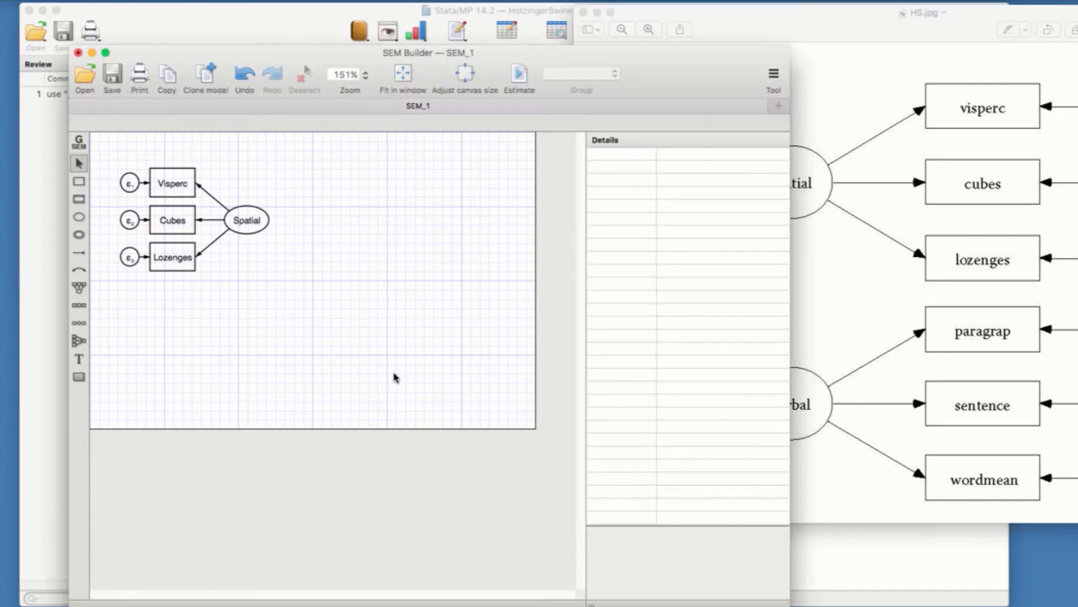
pyautogui.click(79, 290)
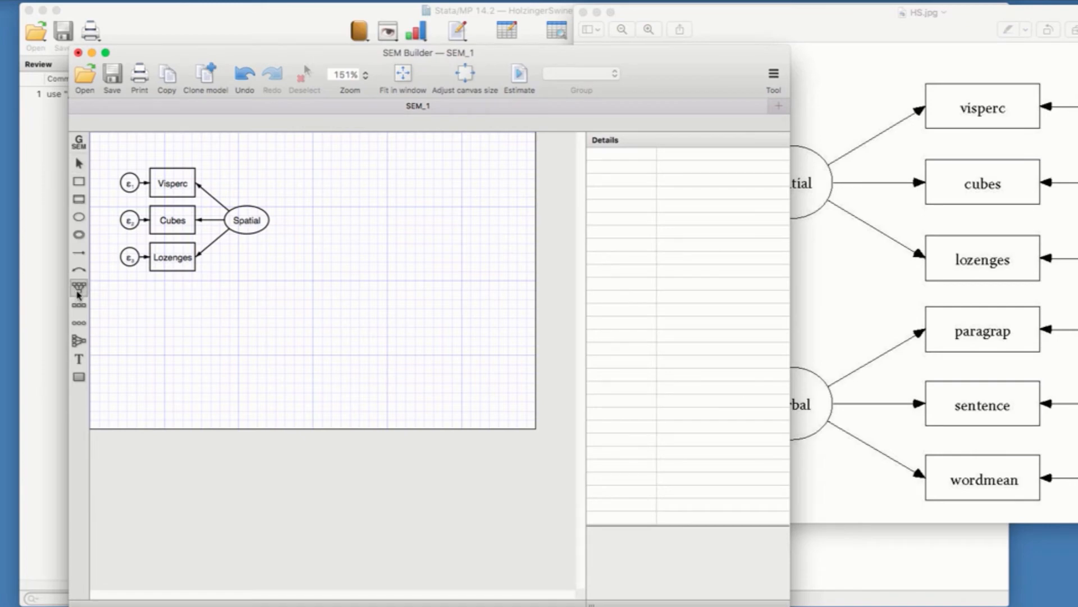
pyautogui.click(241, 348)
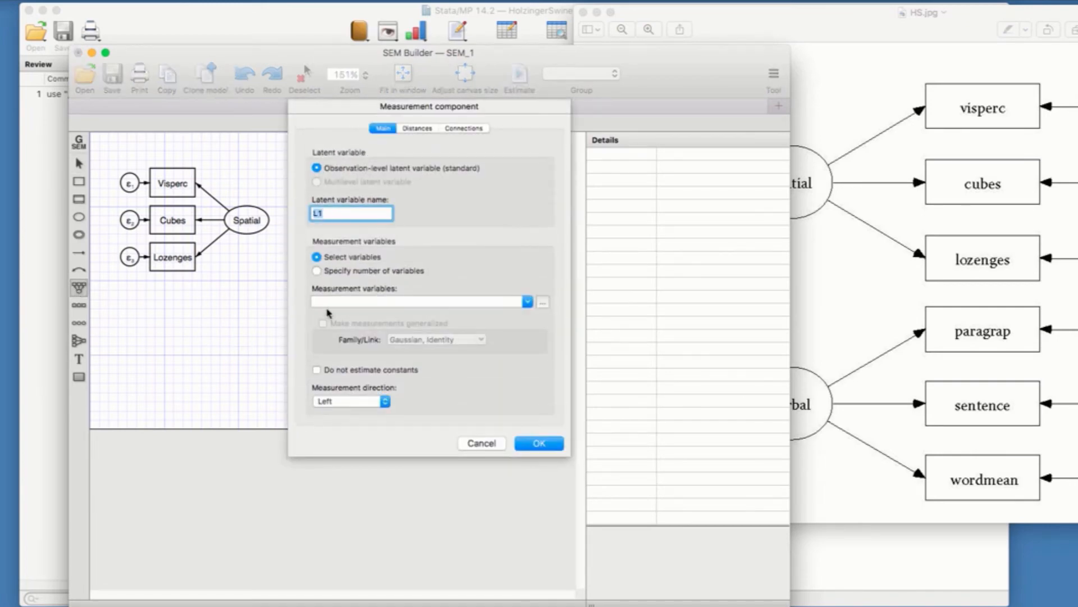
pyautogui.write('Verbal')
# Step: Assign Paracomp, Sentence and Wordmean as the Verbal component's measurement variables and create the component
pyautogui.click(330, 302)
pyautogui.click(528, 301)
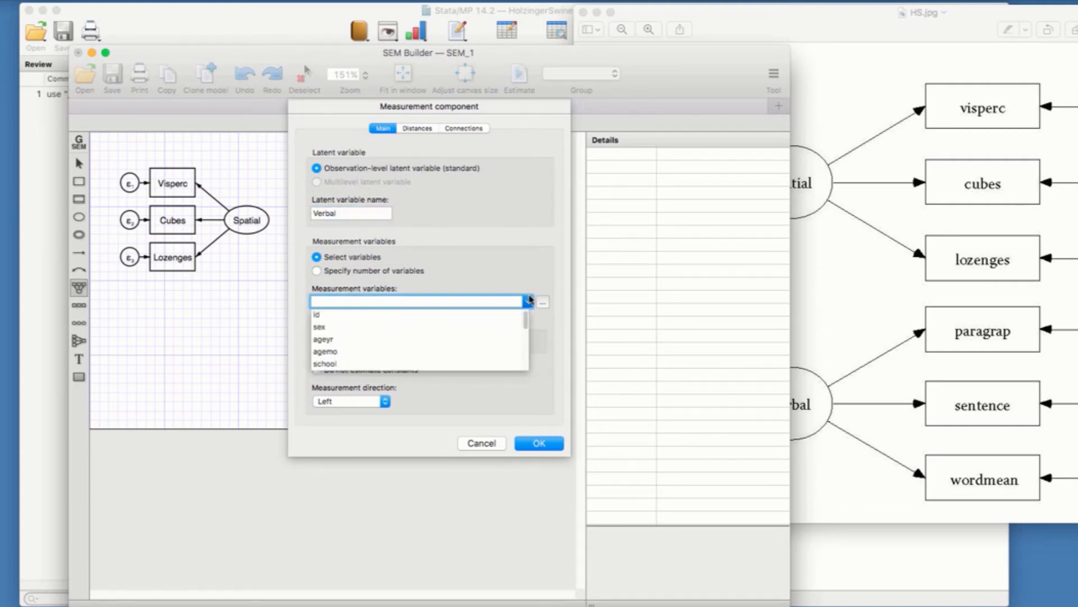
pyautogui.moveTo(528, 323); pyautogui.dragTo(527, 351)
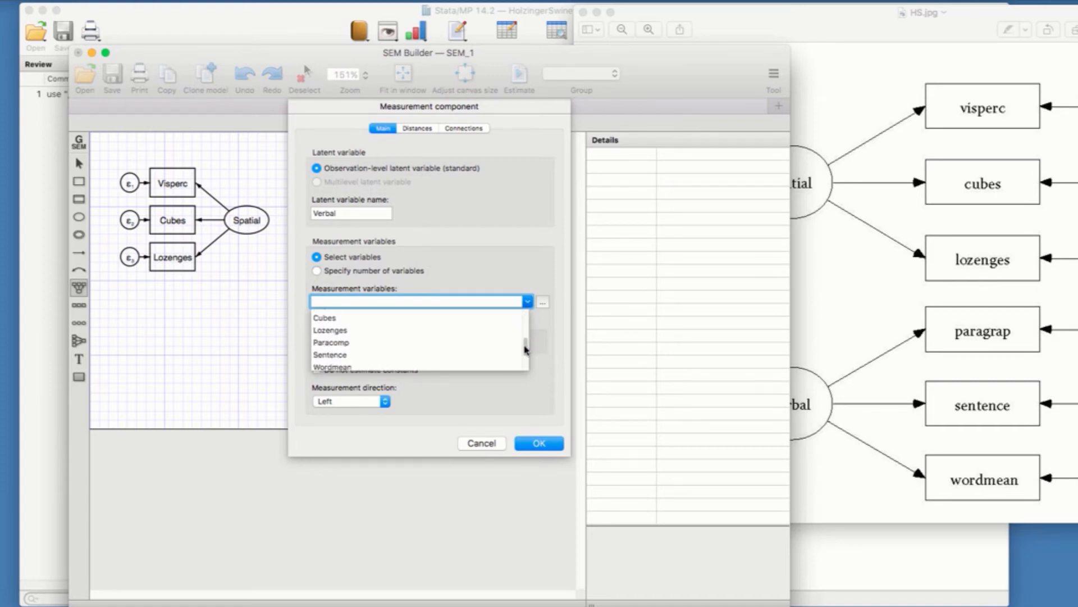
pyautogui.click(365, 345)
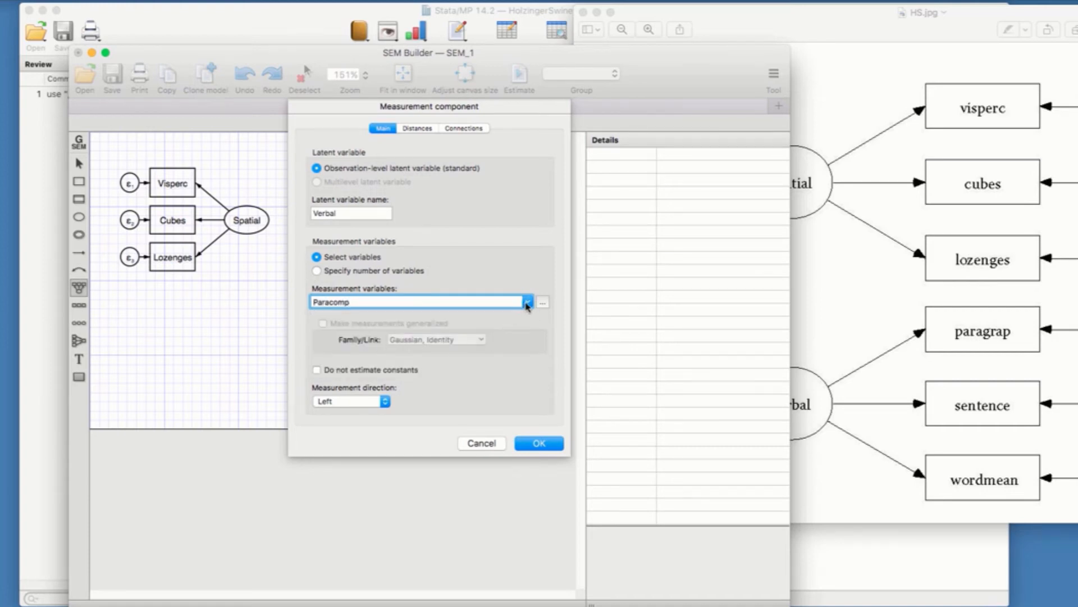
pyautogui.click(528, 302)
pyautogui.click(353, 327)
pyautogui.click(527, 302)
pyautogui.click(362, 339)
pyautogui.click(532, 444)
pyautogui.click(537, 443)
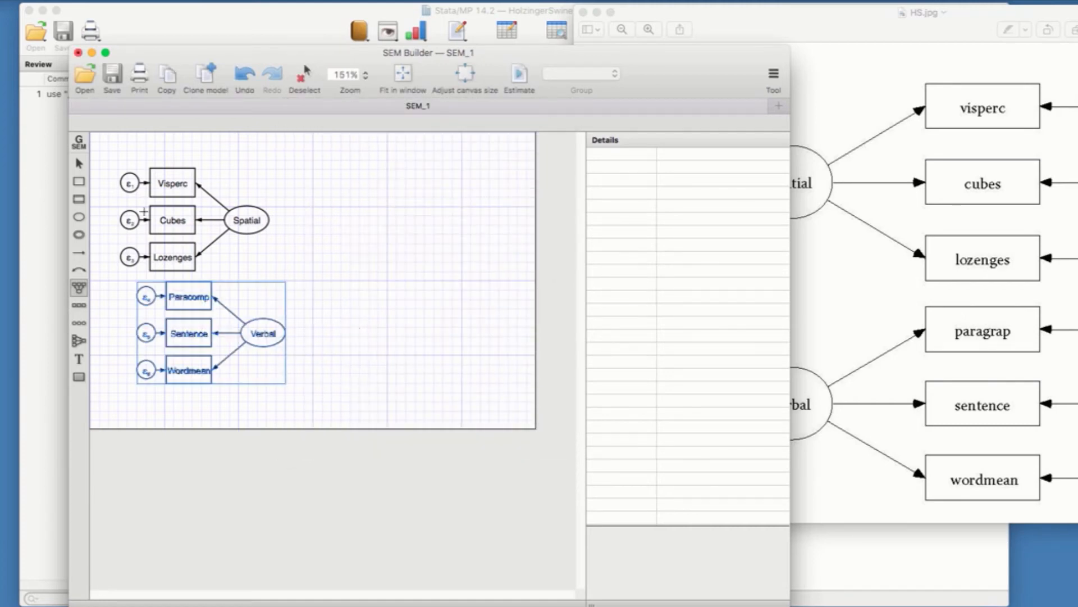
# Step: Shift the Verbal component slightly left to line it up beneath the Spatial component, and deselect it
pyautogui.click(79, 163)
pyautogui.moveTo(259, 336); pyautogui.dragTo(244, 340)
pyautogui.click(354, 345)
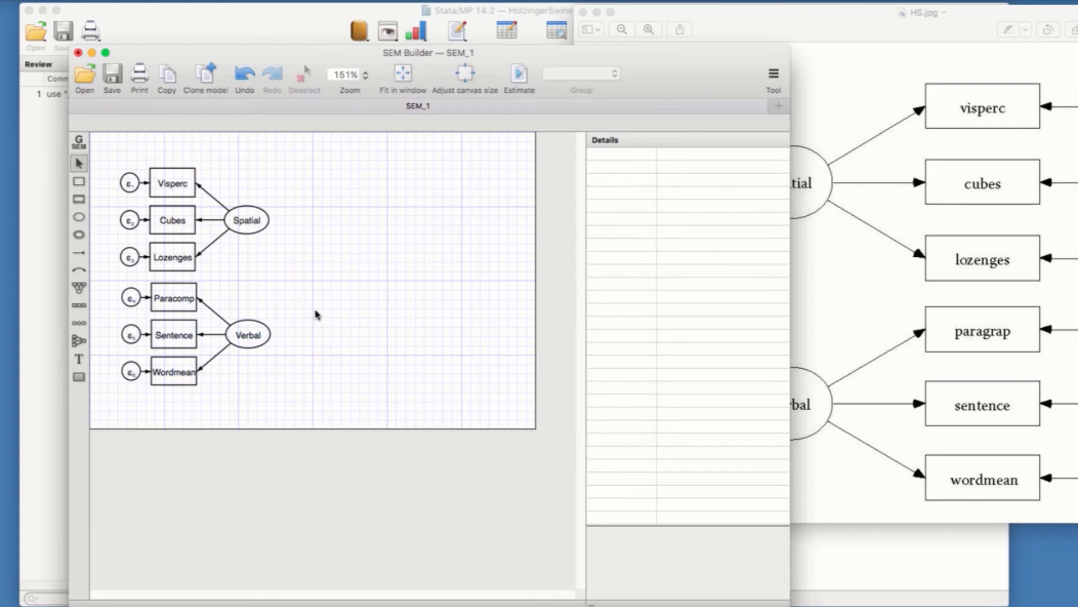
# Step: Move the HS.jpg diagram farther aside and draw a curved covariance path from Spatial to Verbal
pyautogui.click(920, 307)
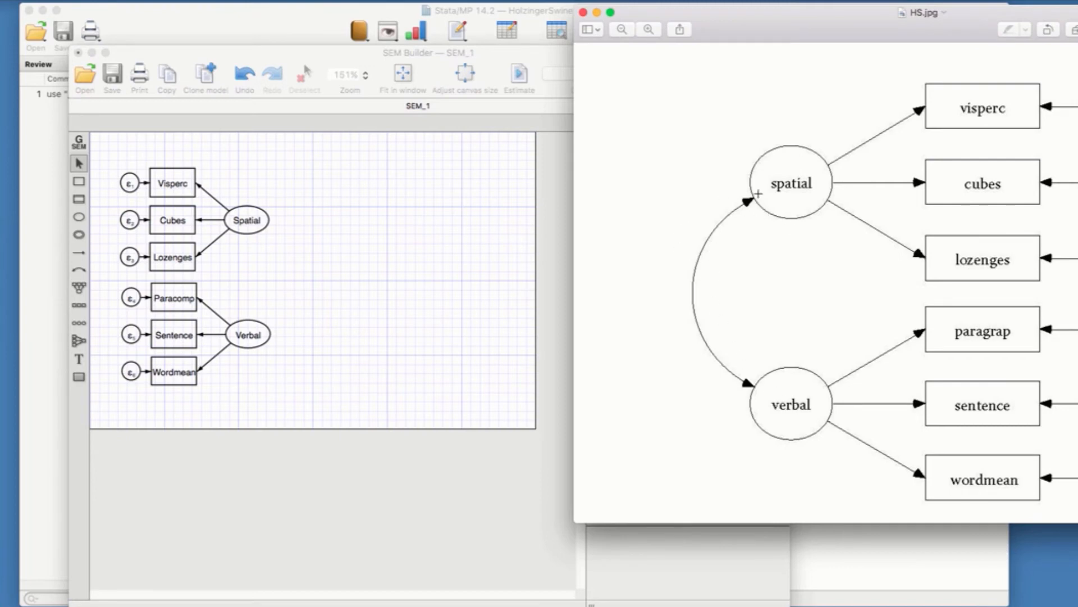
pyautogui.moveTo(727, 20); pyautogui.dragTo(819, 28)
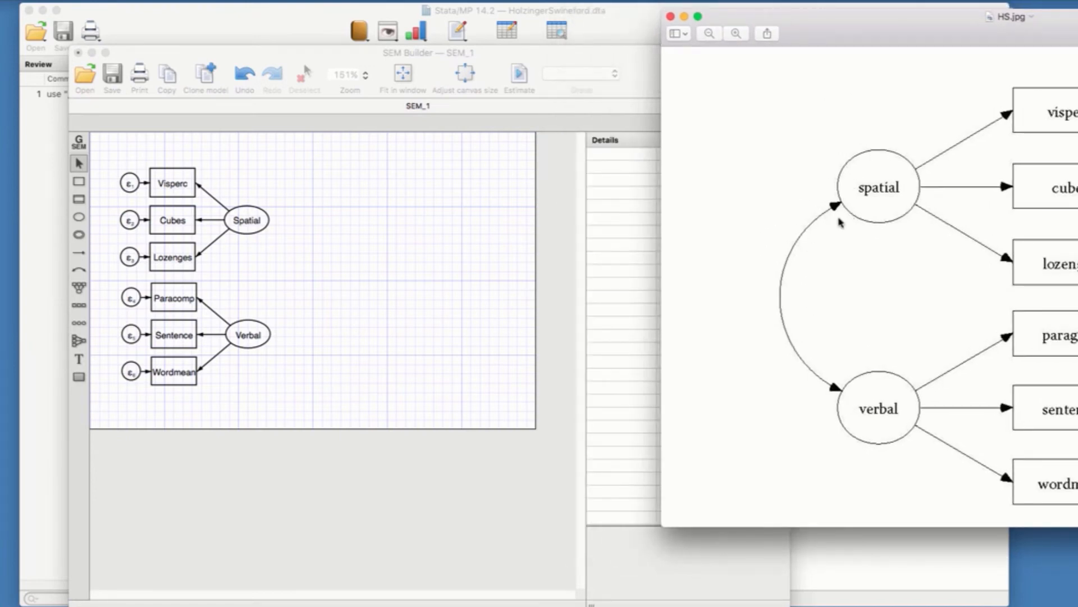
pyautogui.click(348, 324)
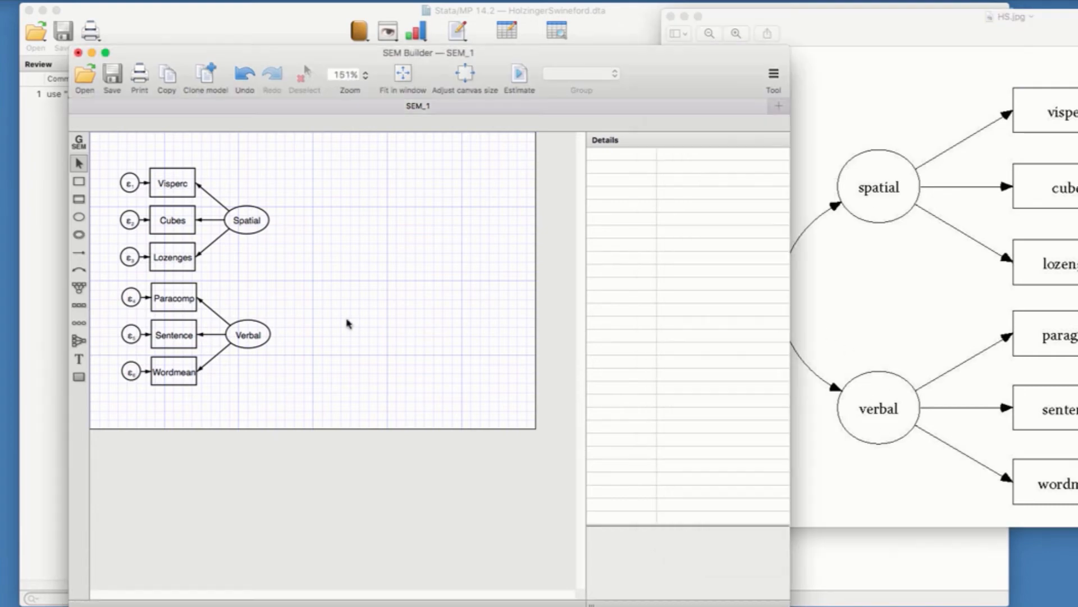
pyautogui.click(78, 272)
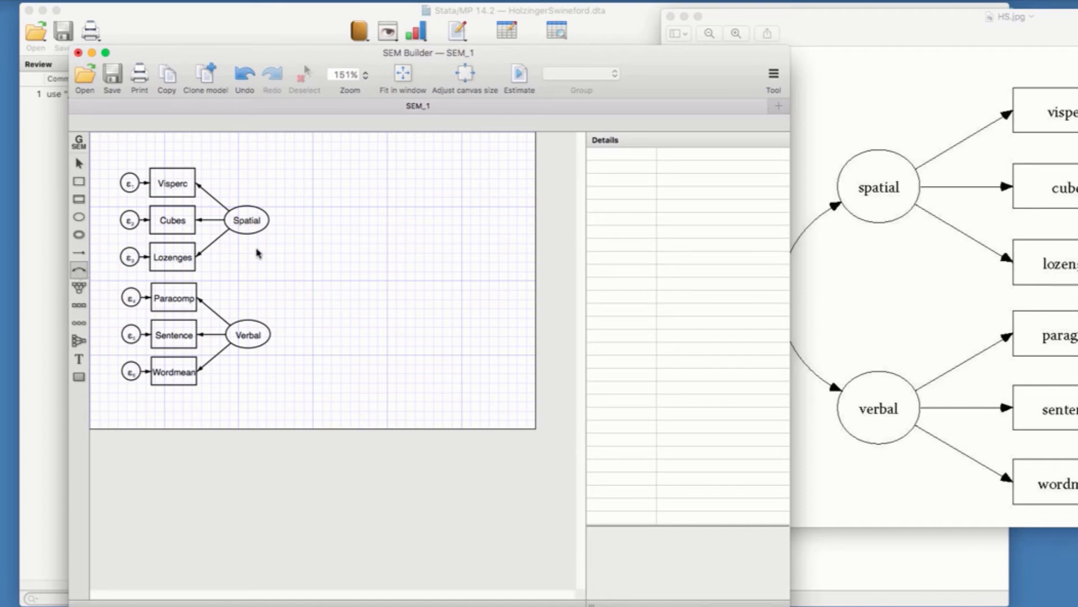
pyautogui.moveTo(268, 220); pyautogui.dragTo(265, 328)
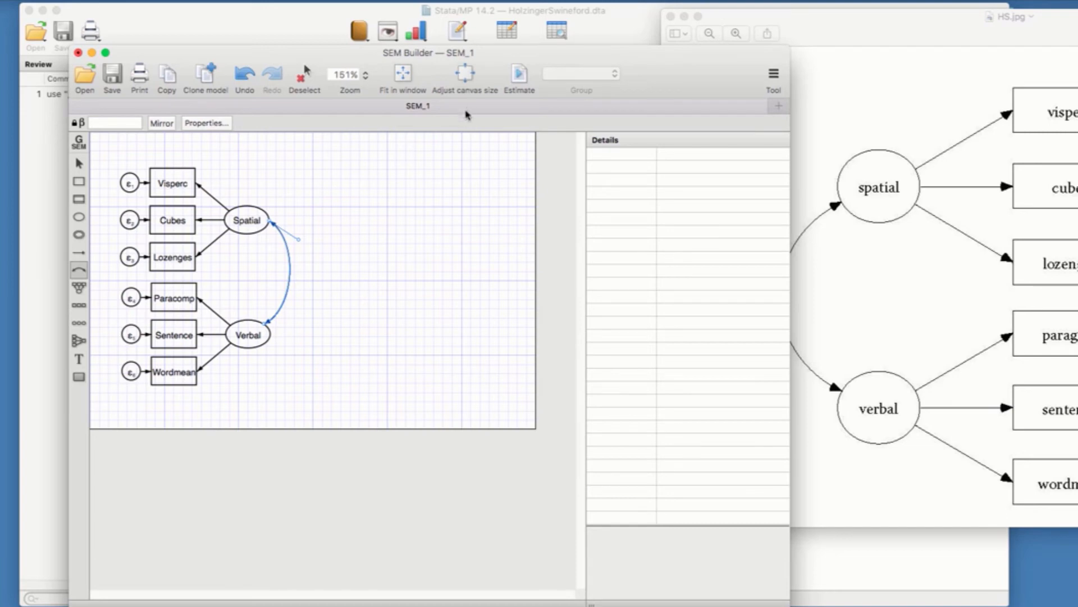
# Step: Review the canvas size settings and accept them at 6 x 4 inches
pyautogui.click(467, 80)
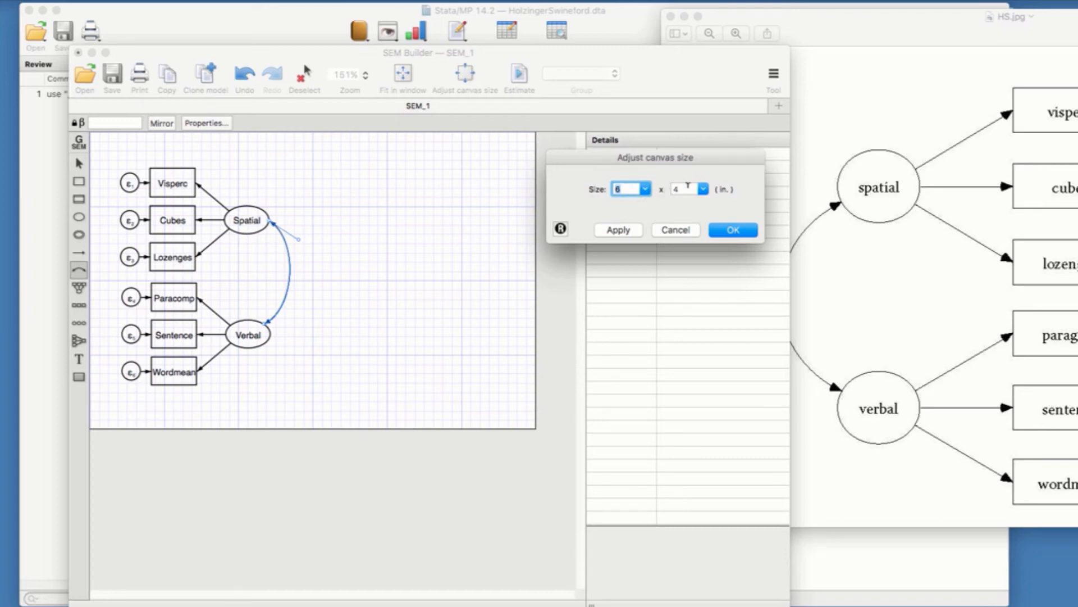
pyautogui.click(731, 232)
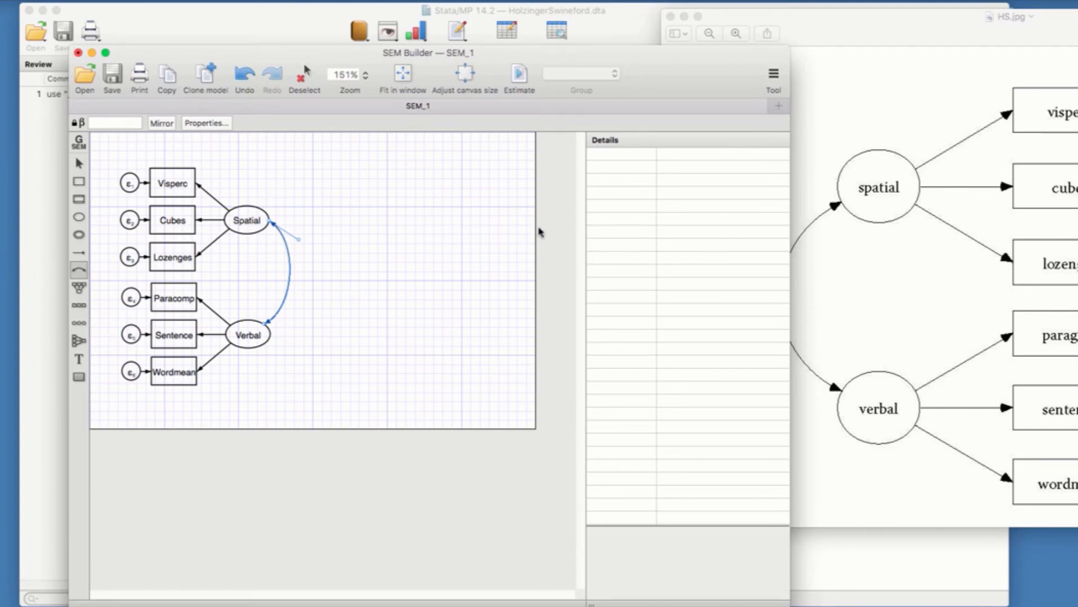
# Step: Estimate the model by maximum likelihood with standardized coefficients and values displayed, closing the HS.jpg diagram before confirming
pyautogui.click(520, 73)
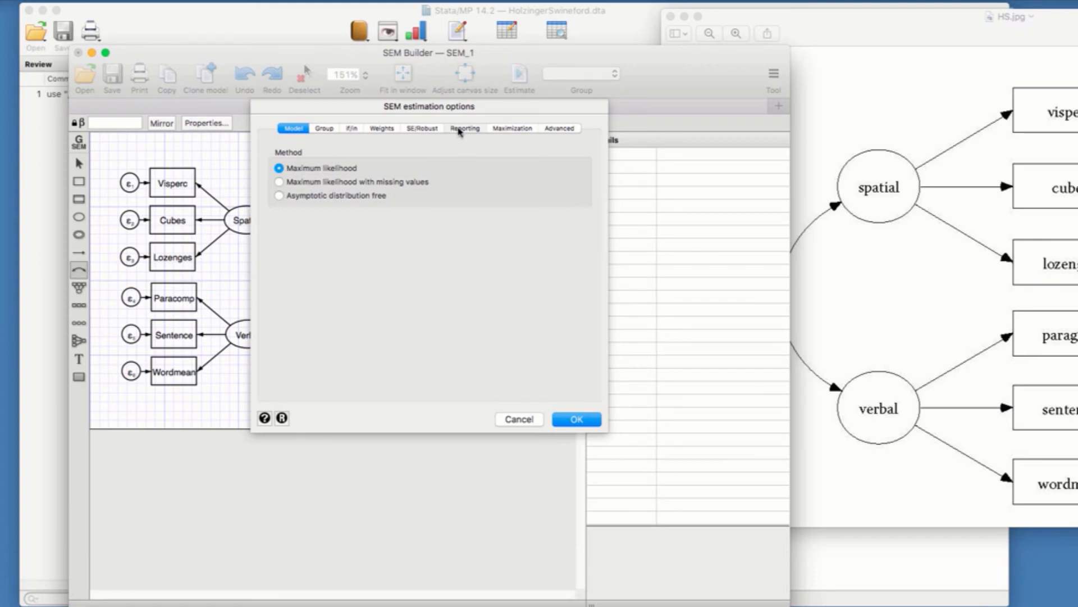
pyautogui.click(459, 130)
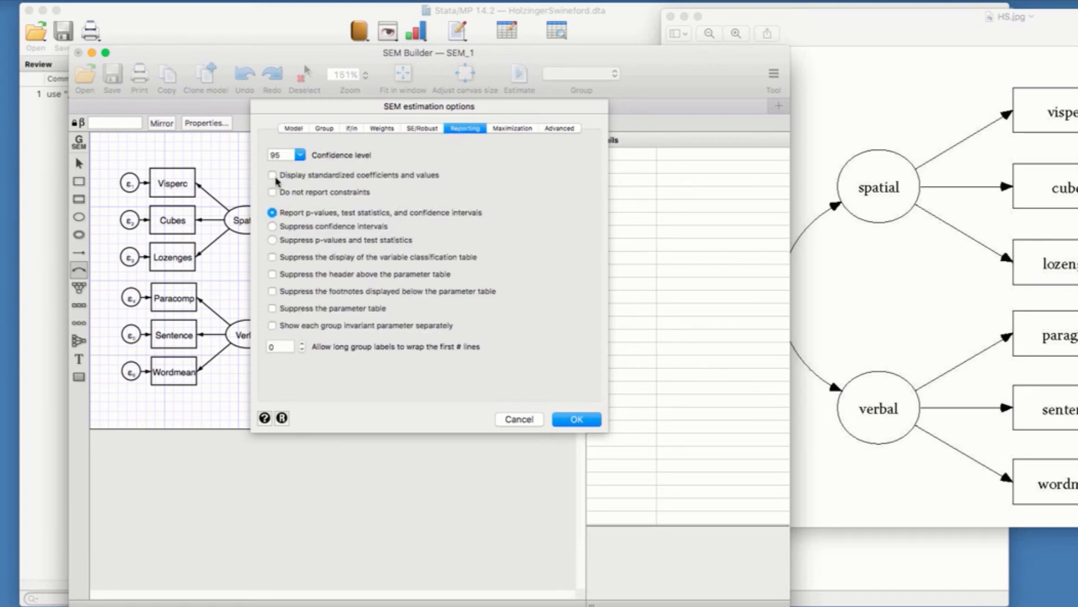
pyautogui.click(273, 176)
pyautogui.click(880, 351)
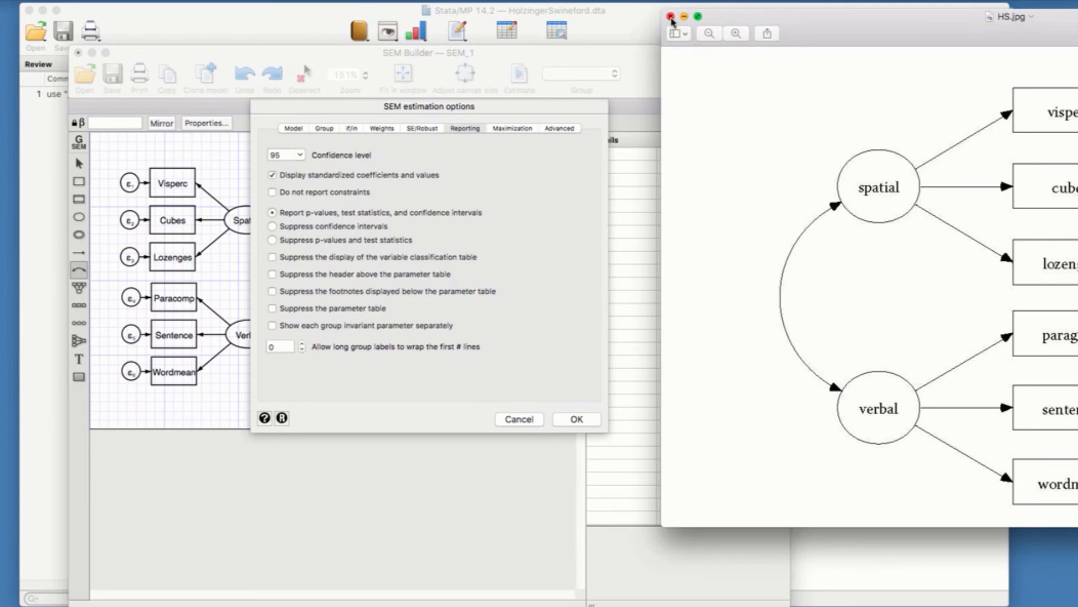
pyautogui.click(671, 17)
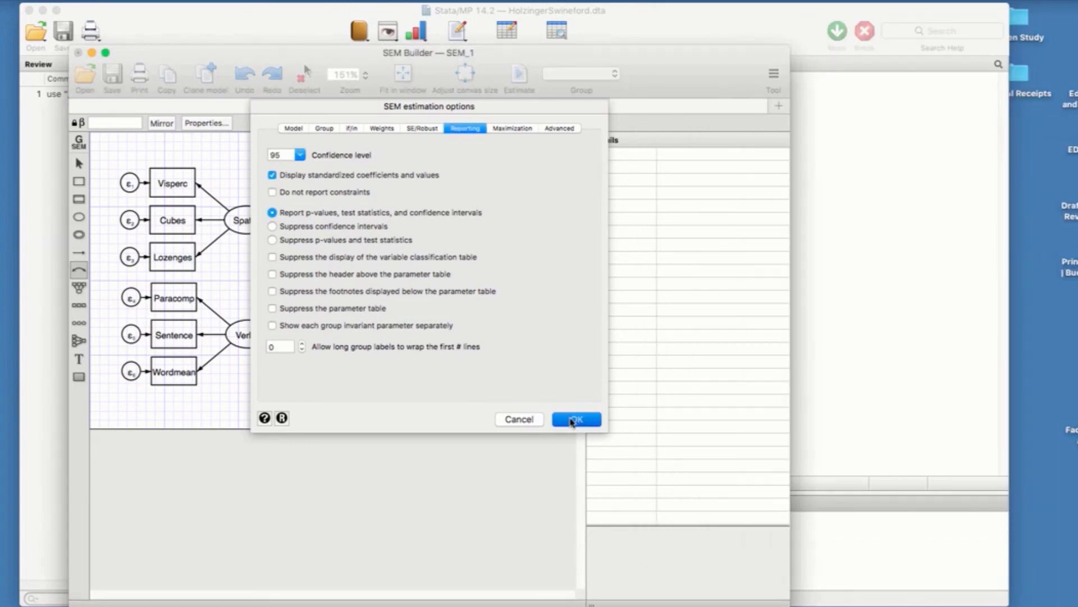
pyautogui.click(571, 420)
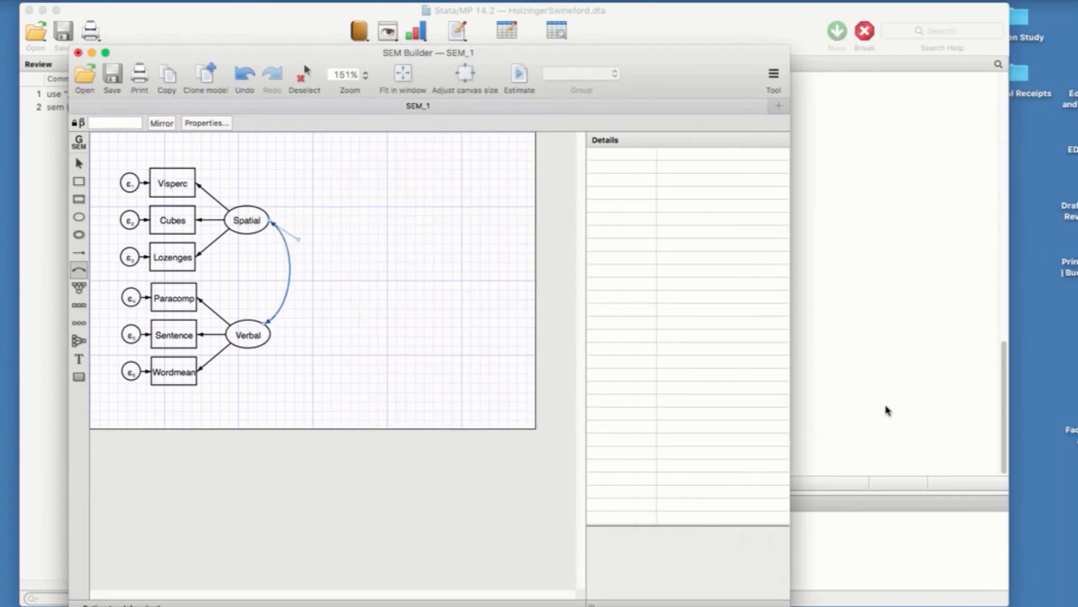
# Step: Examine the estimation output in the Stata results, from the model summary down to the Spatial and Verbal covariance
pyautogui.click(888, 411)
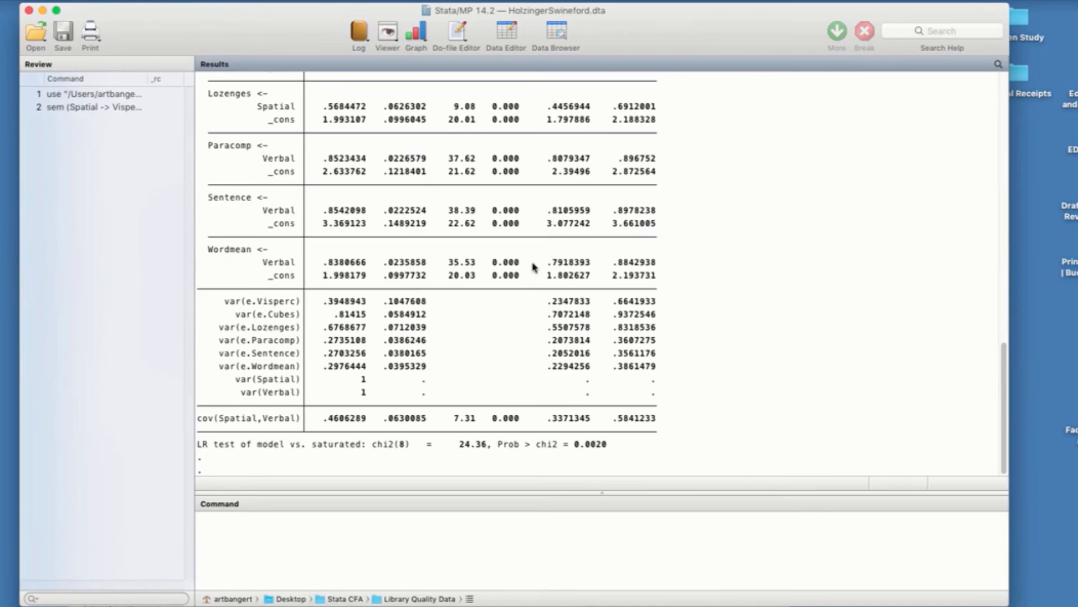
pyautogui.scroll(10, 534, 266)
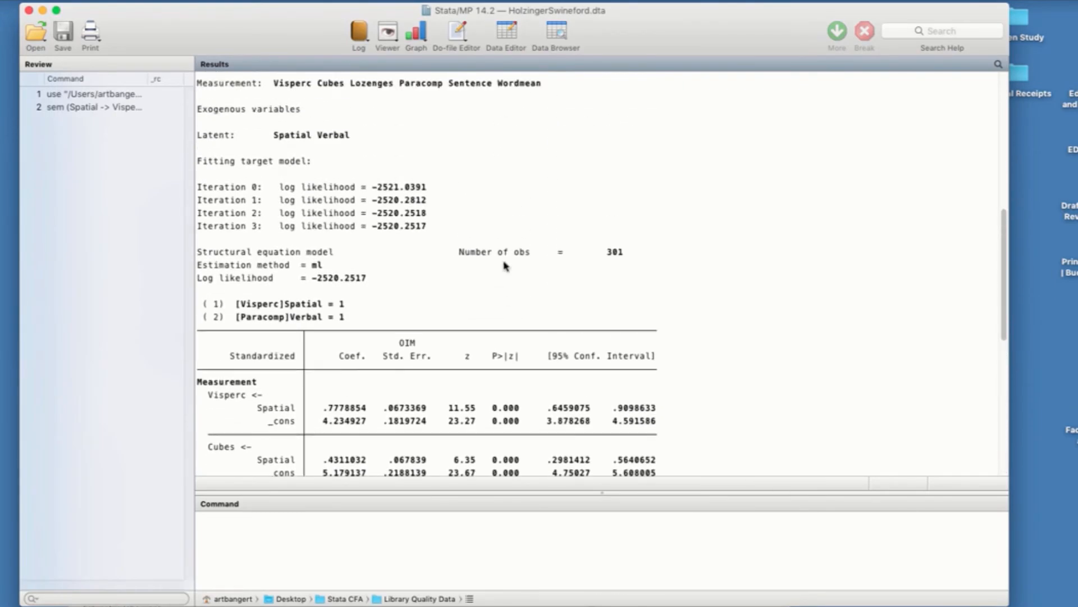
pyautogui.scroll(-6, 486, 292)
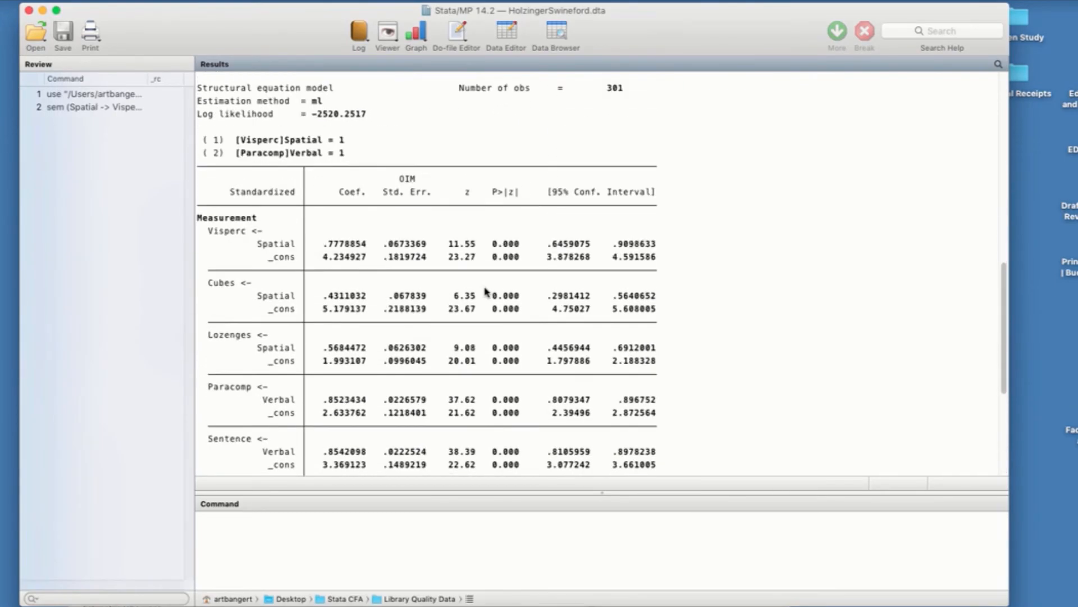
pyautogui.scroll(-9, 487, 290)
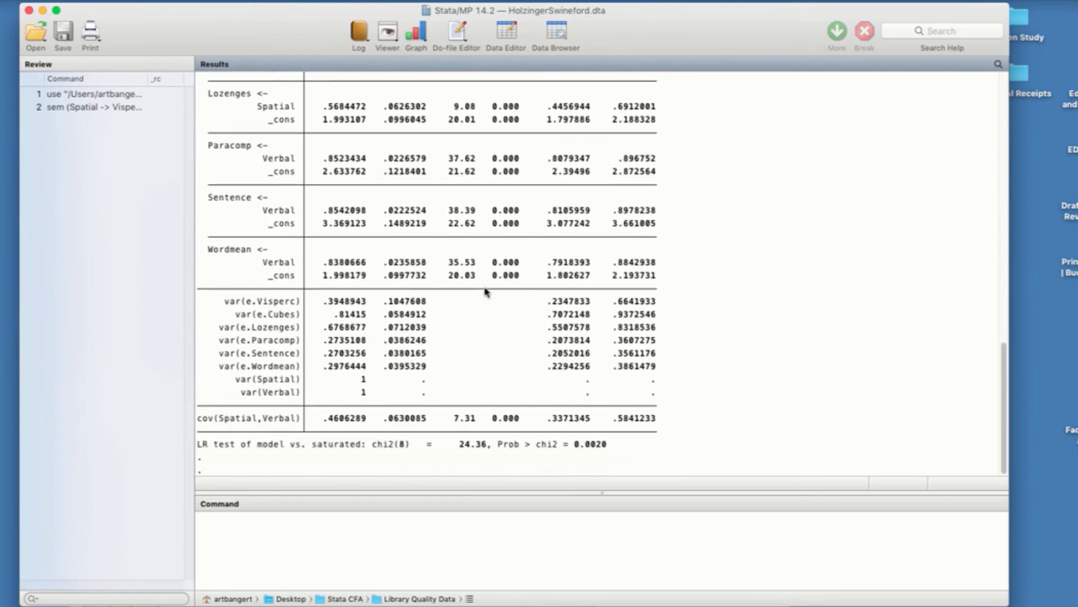
# Step: Move the results window aside and bring the SEM Builder forward to view the standardized estimates on the path diagram
pyautogui.moveTo(221, 26); pyautogui.dragTo(404, 29)
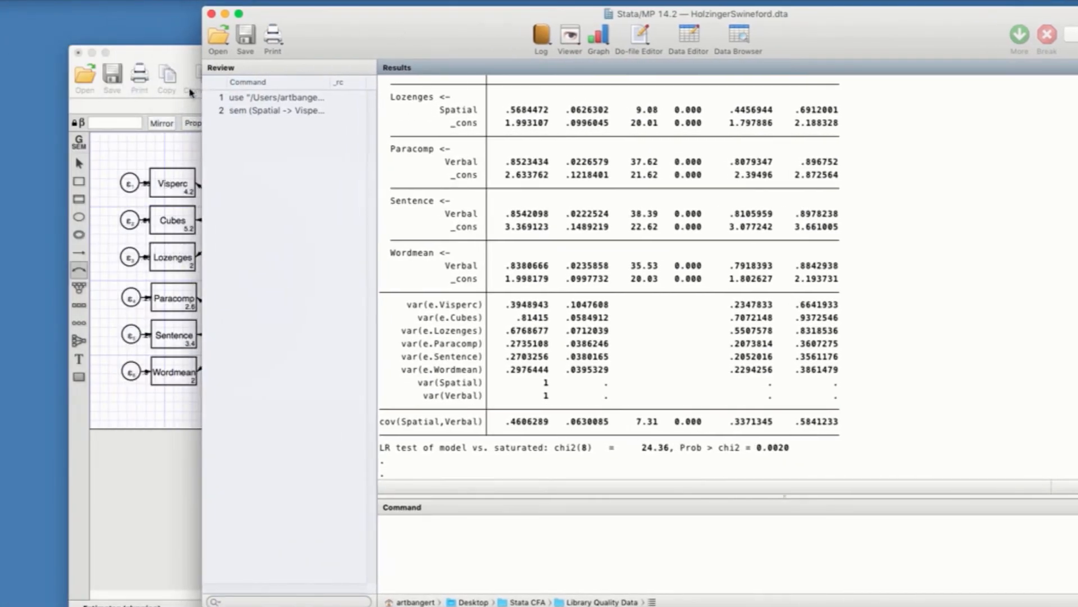
pyautogui.click(135, 102)
pyautogui.moveTo(310, 57)
pyautogui.mouseDown()
pyautogui.moveTo(288, 43)
pyautogui.moveTo(322, 39)
pyautogui.mouseUp()
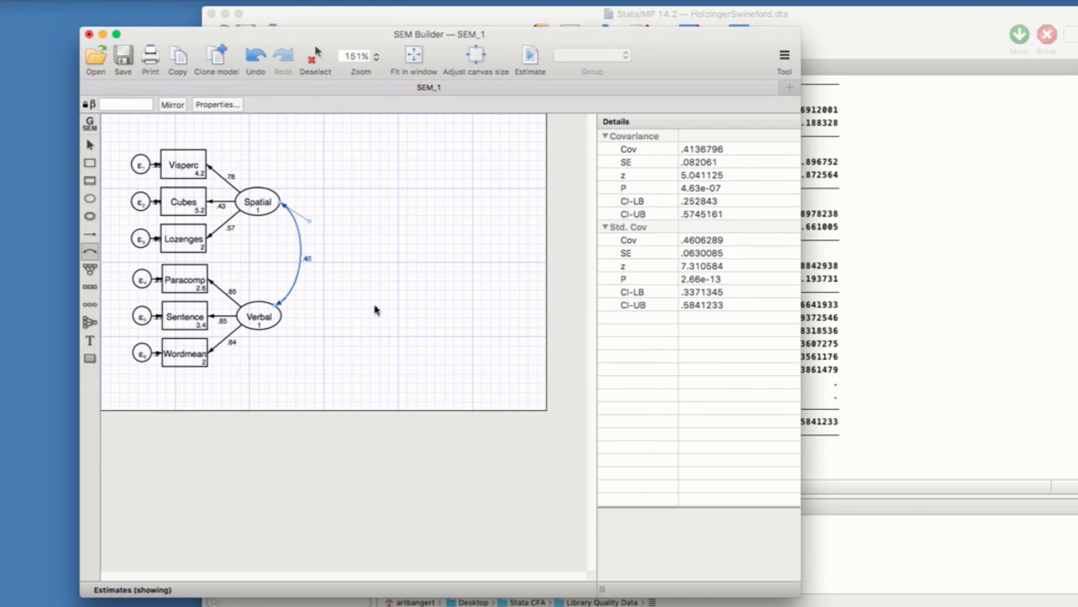
# Step: Save the path diagram as HolzingerSwineford in the Stata CFA folder, in SEM Path Diagram (*.stsem) format
pyautogui.click(121, 1)
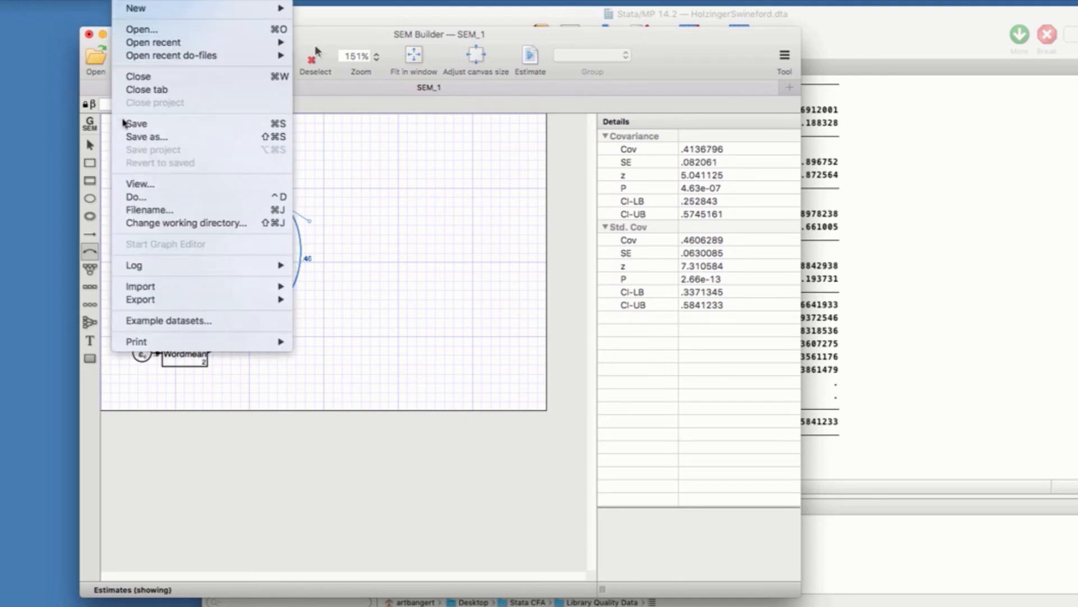
pyautogui.click(124, 139)
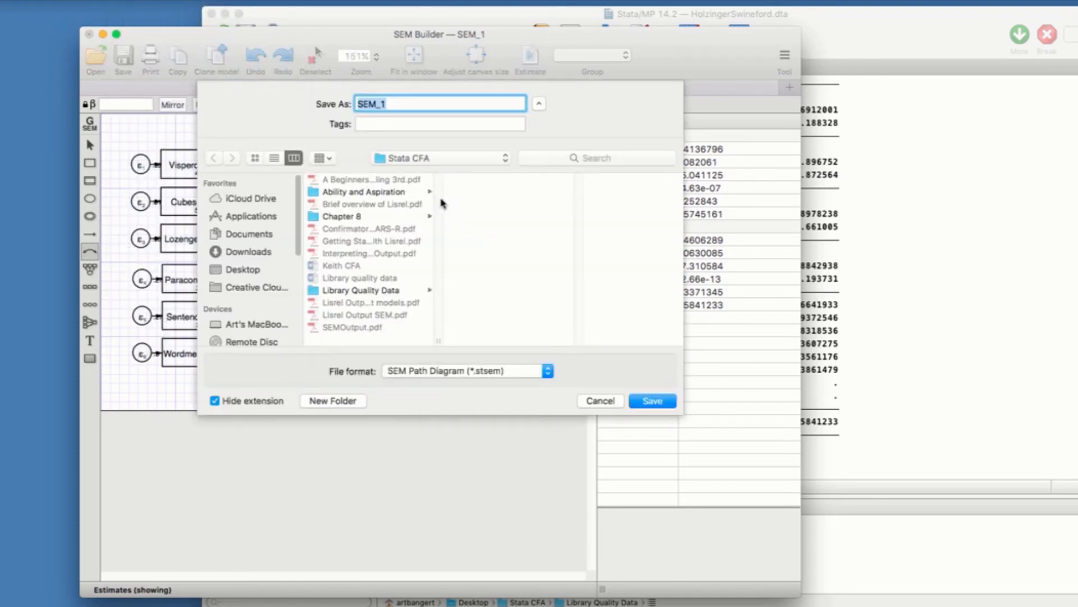
pyautogui.write('Hop')
pyautogui.write('zingerSwineford')
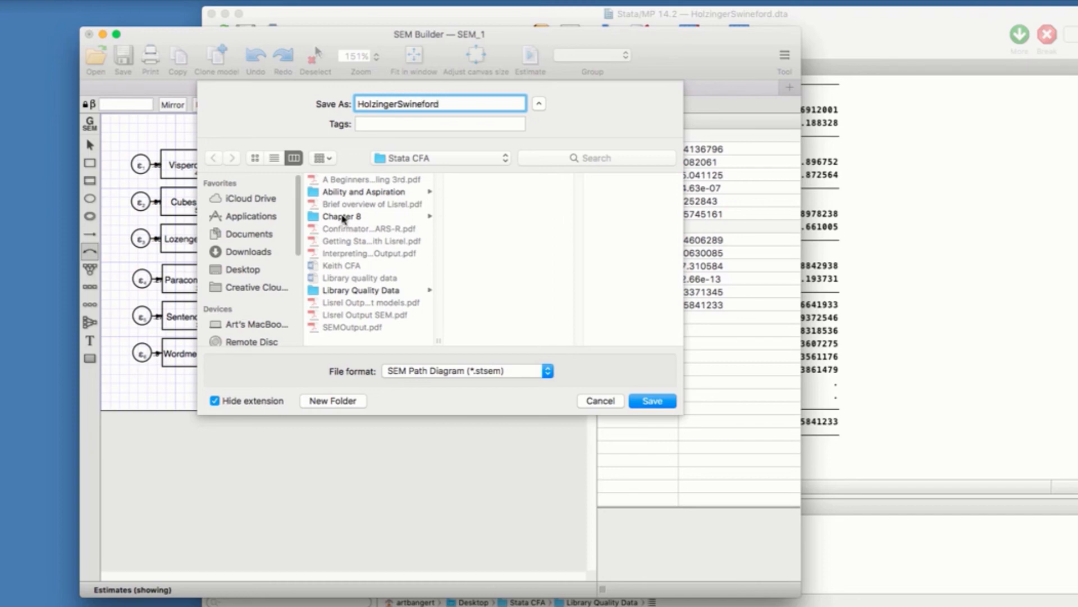
pyautogui.click(645, 402)
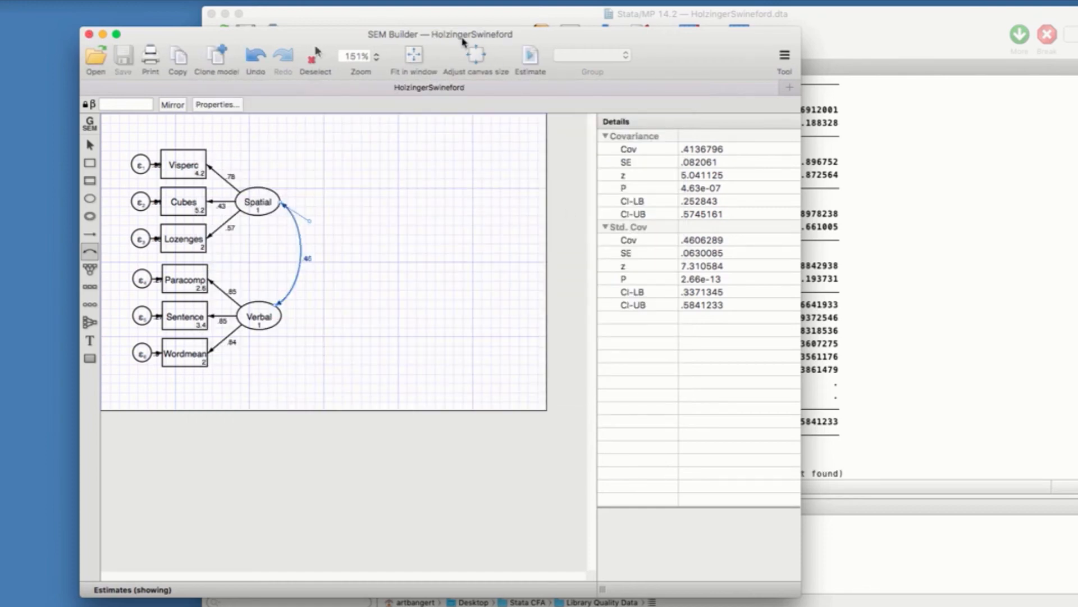
# Step: Move the Stata windows down to uncover the Stata CFA folder in Finder and locate the saved HolzingerSwineford.stsem file
pyautogui.moveTo(464, 42); pyautogui.dragTo(458, 483)
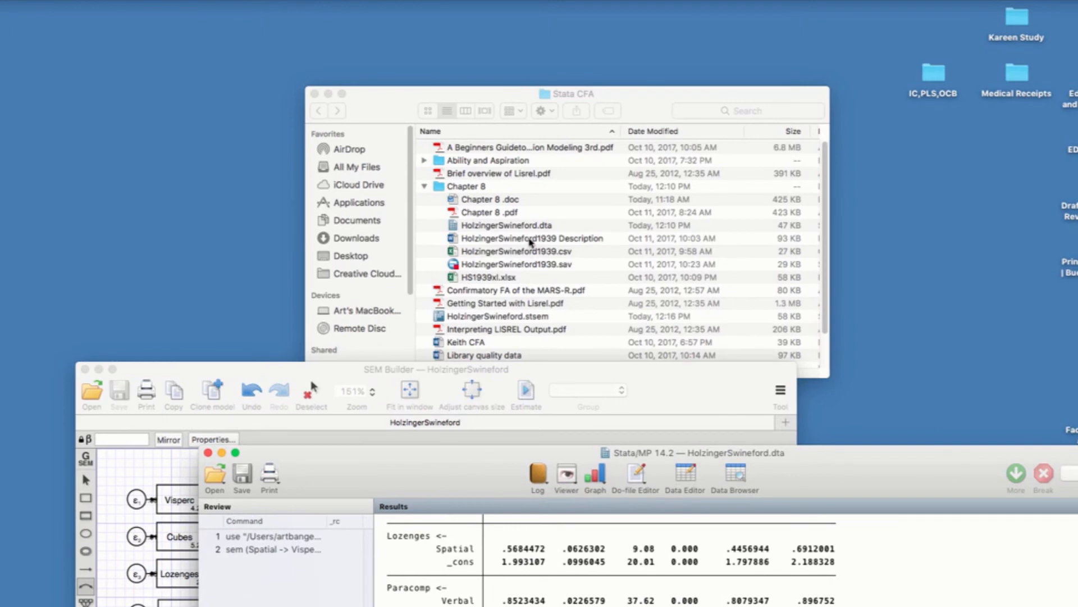
pyautogui.scroll(-3, 583, 299)
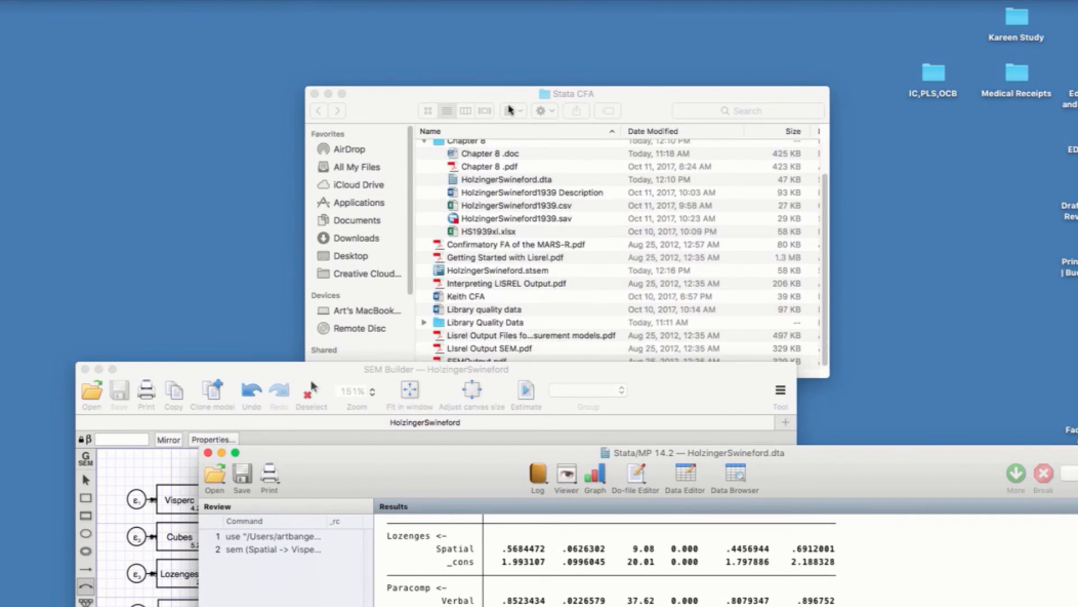
pyautogui.moveTo(513, 111); pyautogui.dragTo(500, 76)
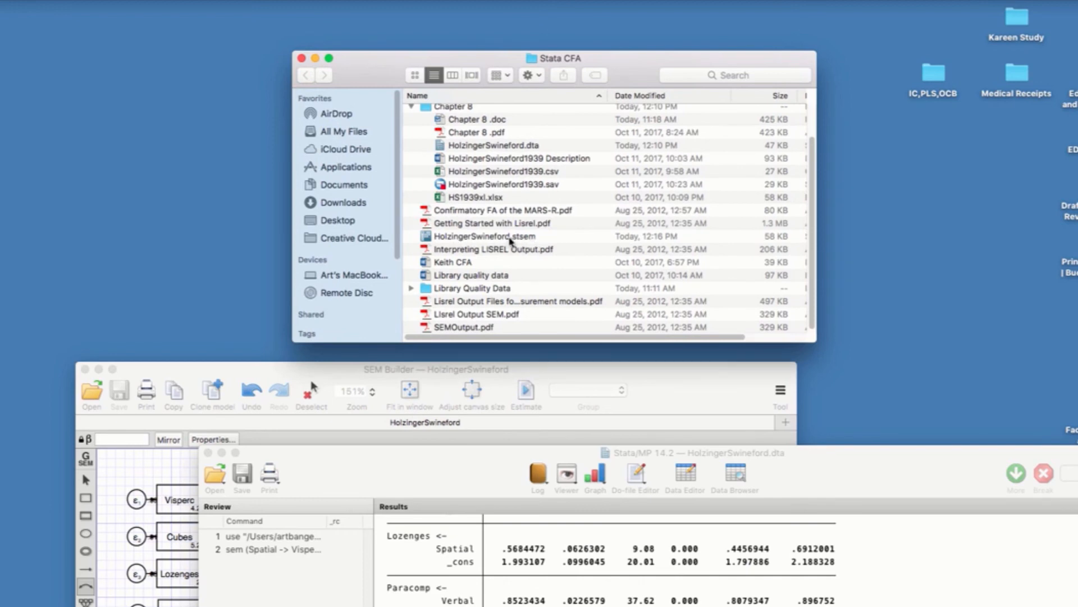
# Step: Bring the path diagram and the results window back up in Stata, and review the iteration log, coefficients and variances
pyautogui.moveTo(492, 369); pyautogui.dragTo(518, 27)
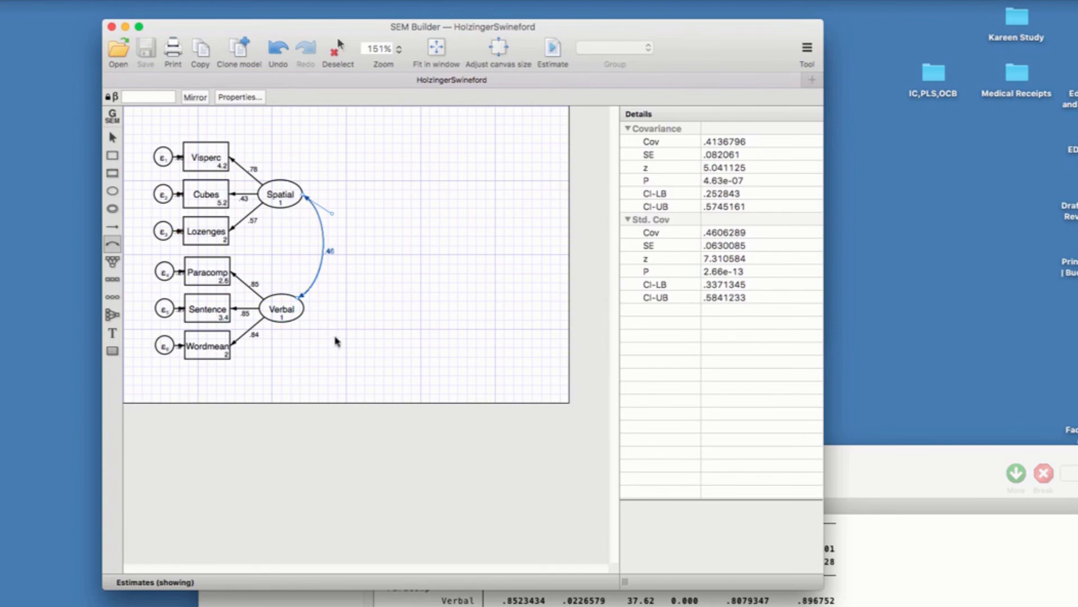
pyautogui.click(855, 472)
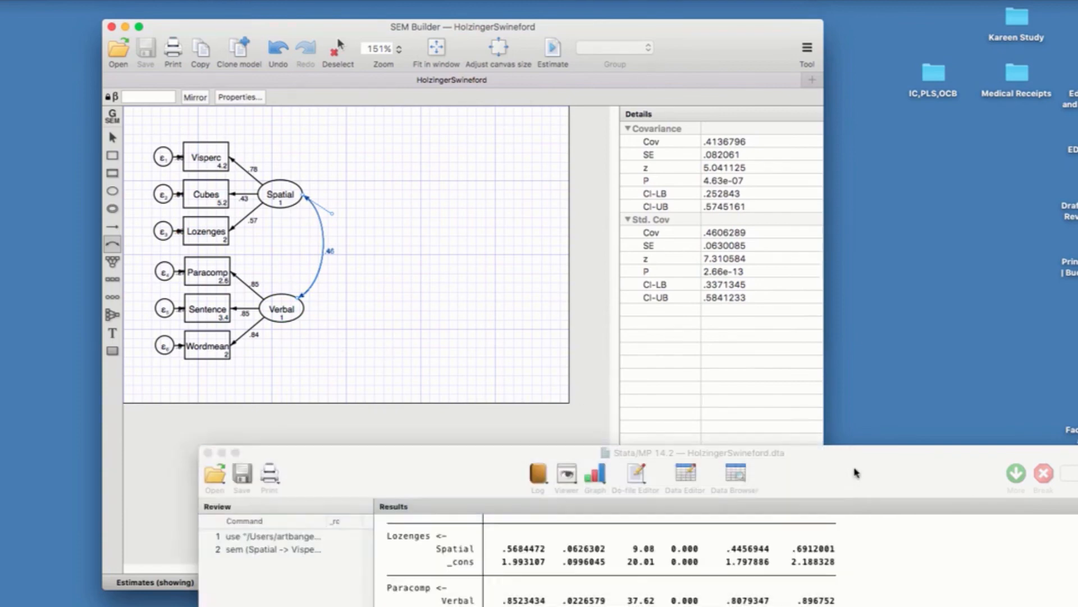
pyautogui.moveTo(849, 453); pyautogui.dragTo(720, 56)
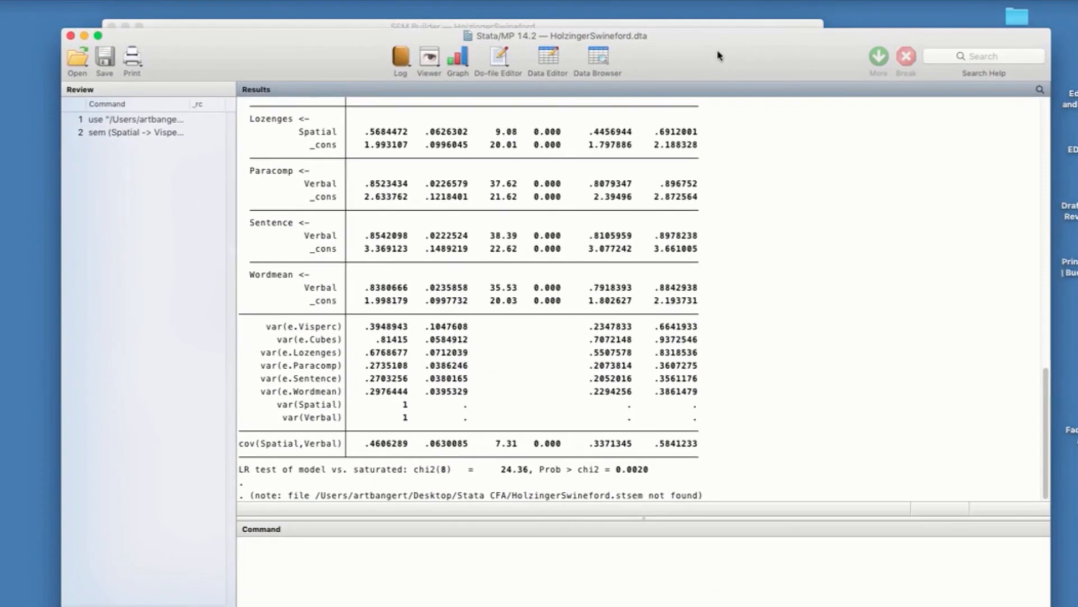
pyautogui.scroll(5, 846, 359)
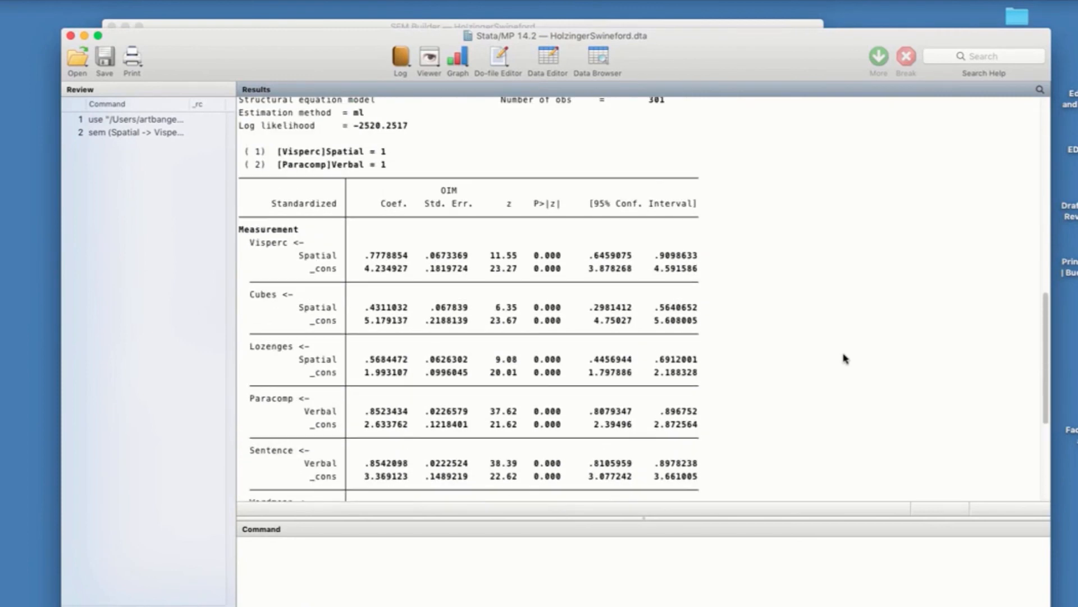
pyautogui.scroll(5, 846, 359)
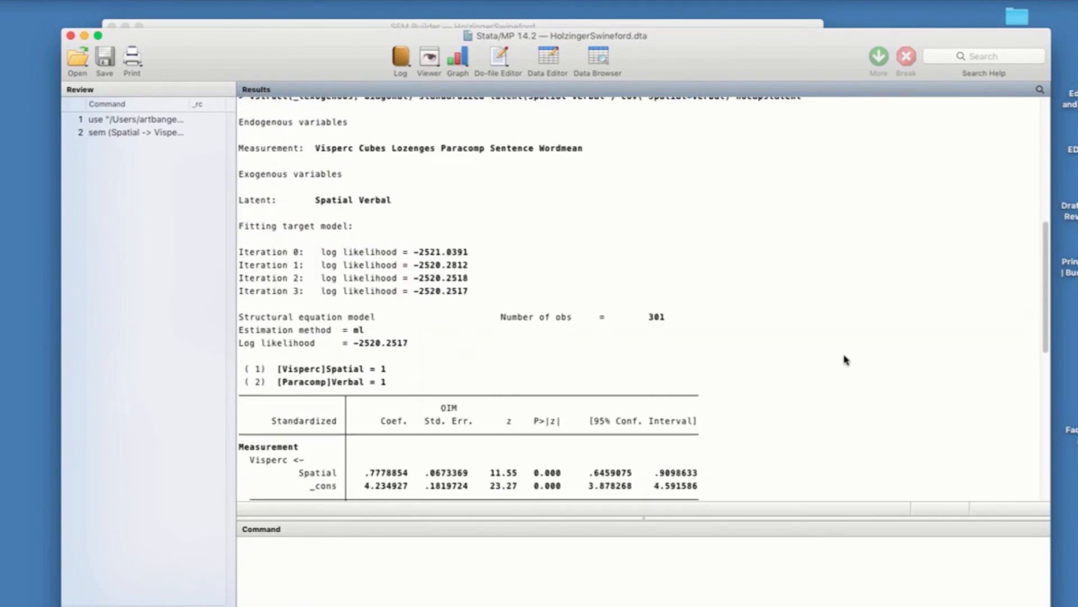
pyautogui.scroll(-3, 847, 360)
pyautogui.scroll(-6, 846, 360)
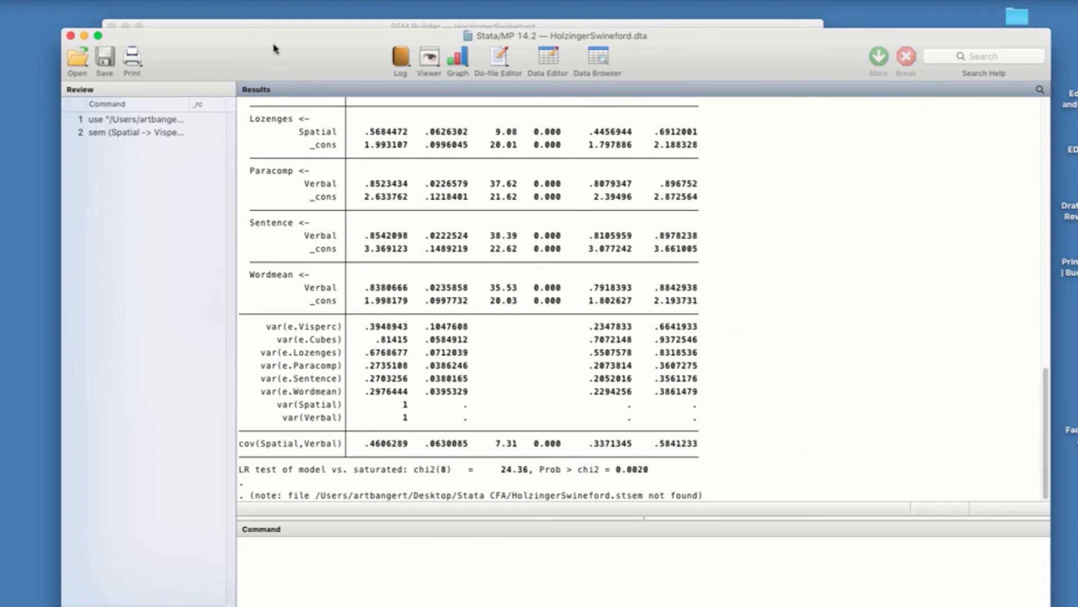
# Step: Open the overall goodness-of-fit postestimation dialog for SEM and select the Goodness-of-fit statistics (gof) report
pyautogui.click(292, 1)
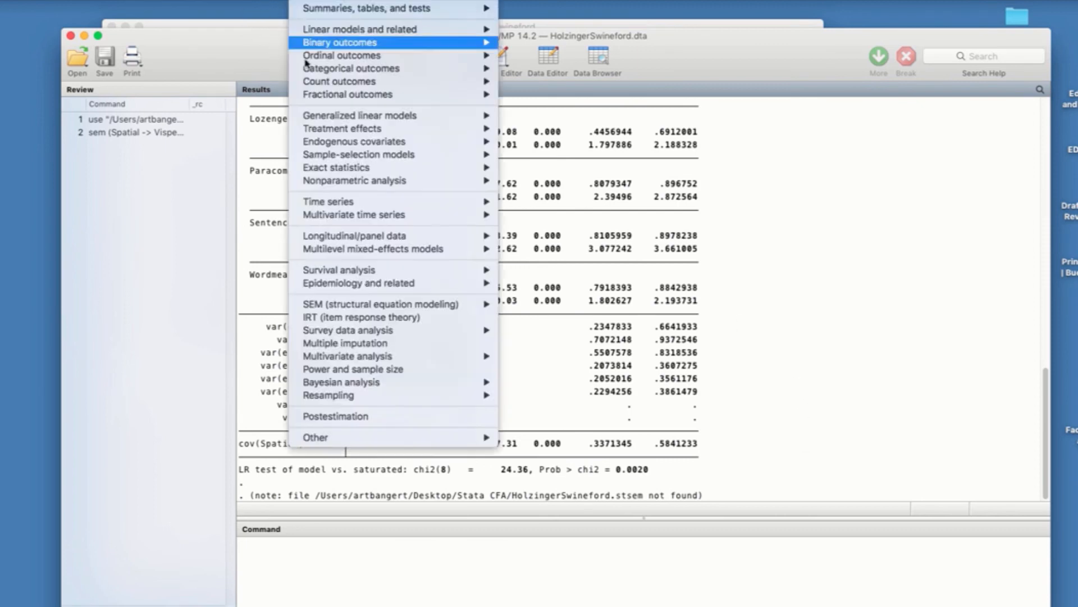
pyautogui.moveTo(320, 307)
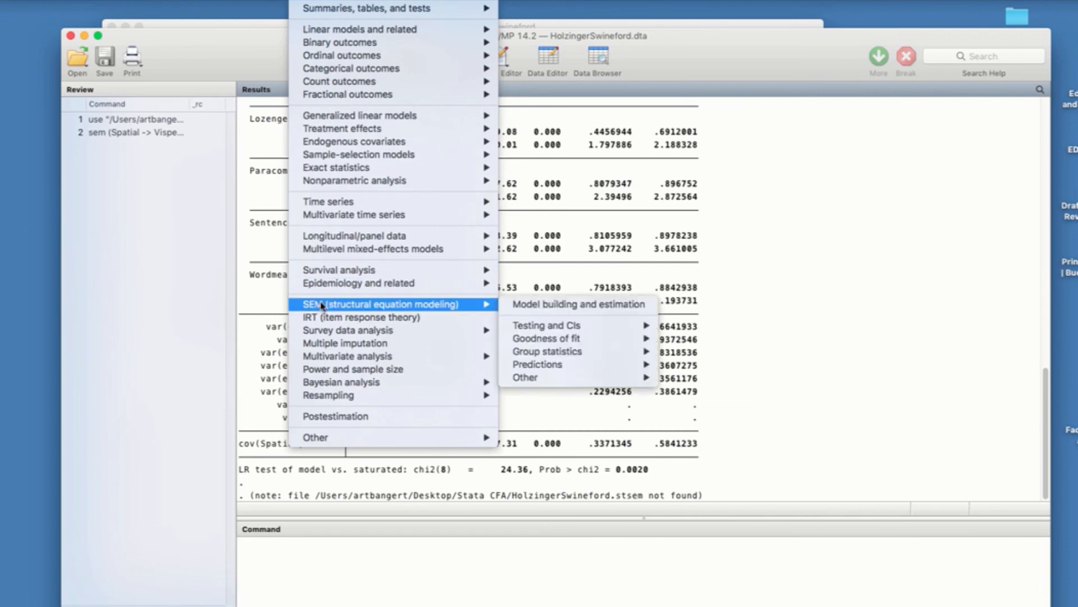
pyautogui.moveTo(541, 341)
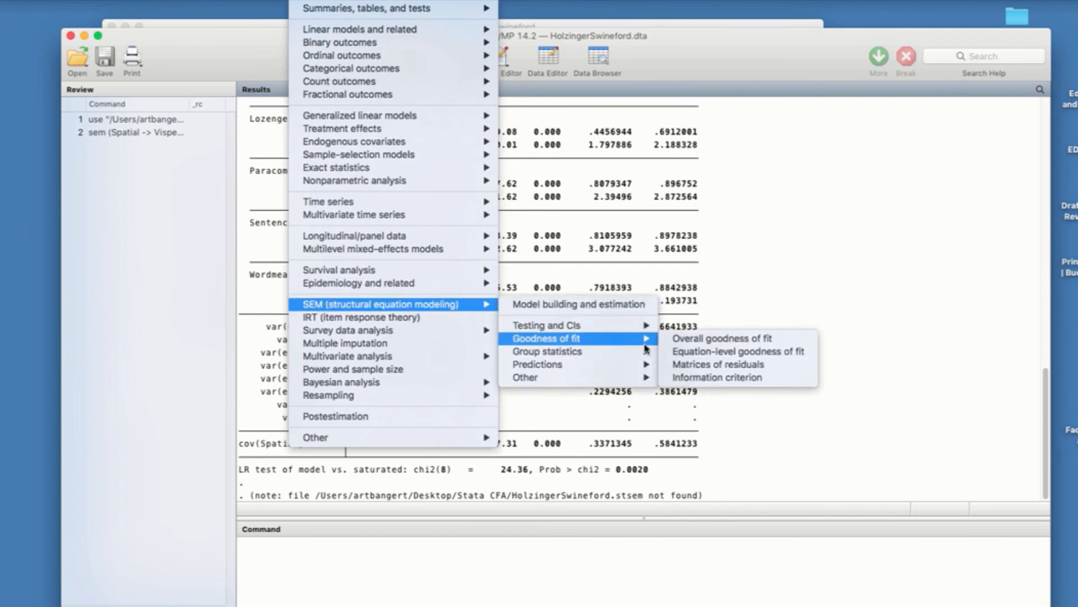
pyautogui.click(683, 339)
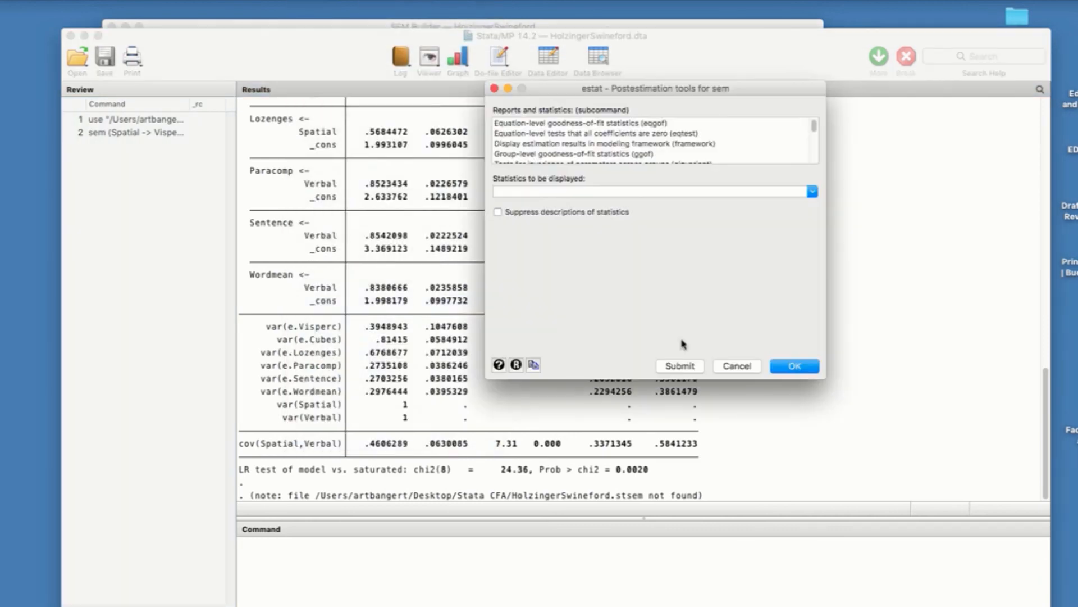
pyautogui.moveTo(582, 97); pyautogui.dragTo(520, 95)
pyautogui.scroll(-1, 730, 132)
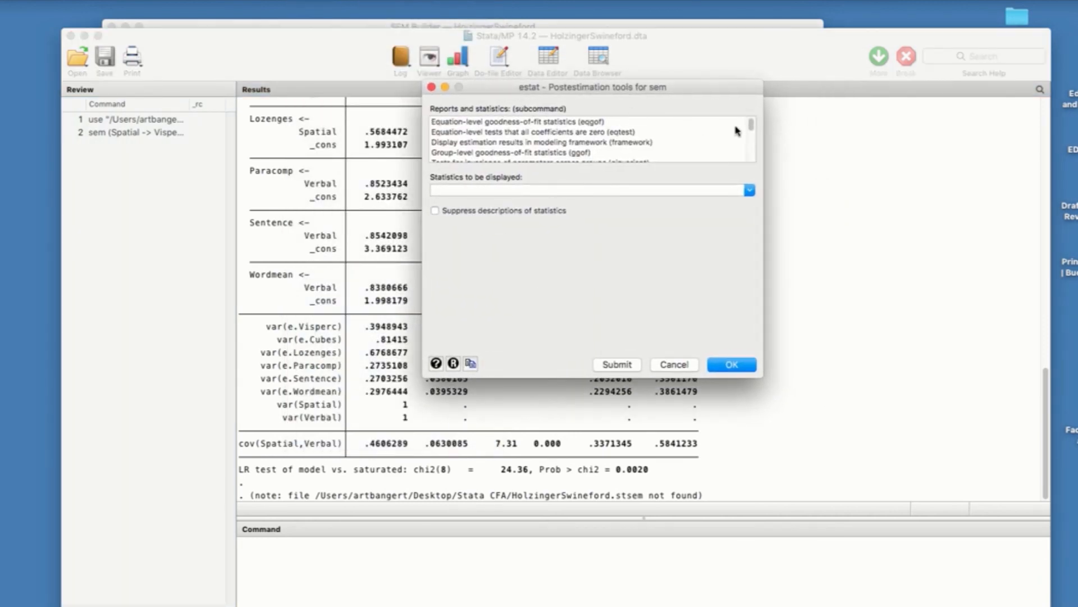
pyautogui.scroll(-2, 751, 134)
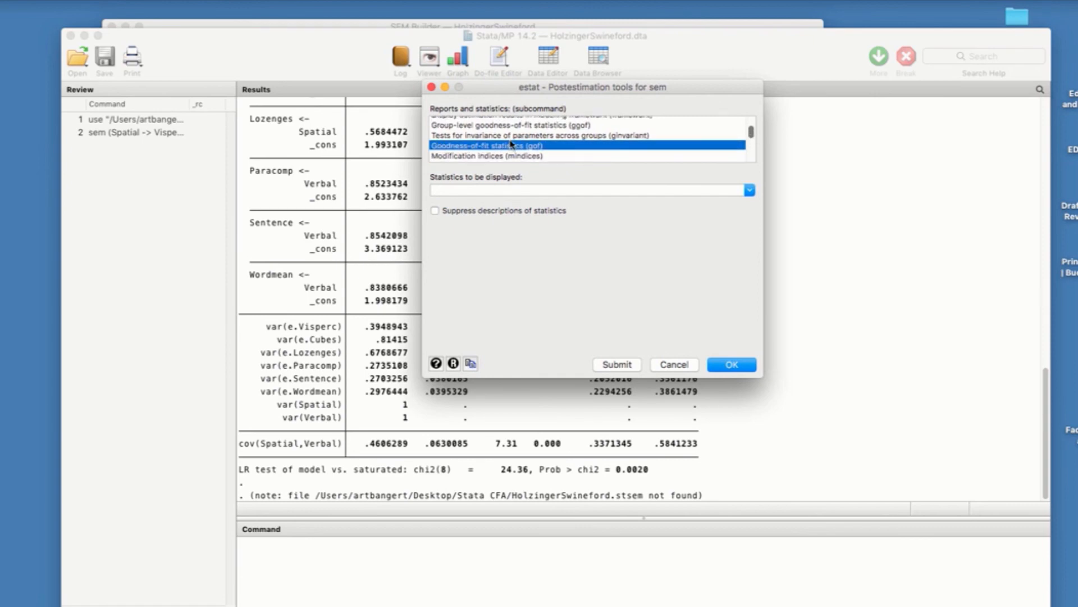
# Step: Choose all of the fit statistics for the report, run it, and display the rest of the output
pyautogui.click(749, 191)
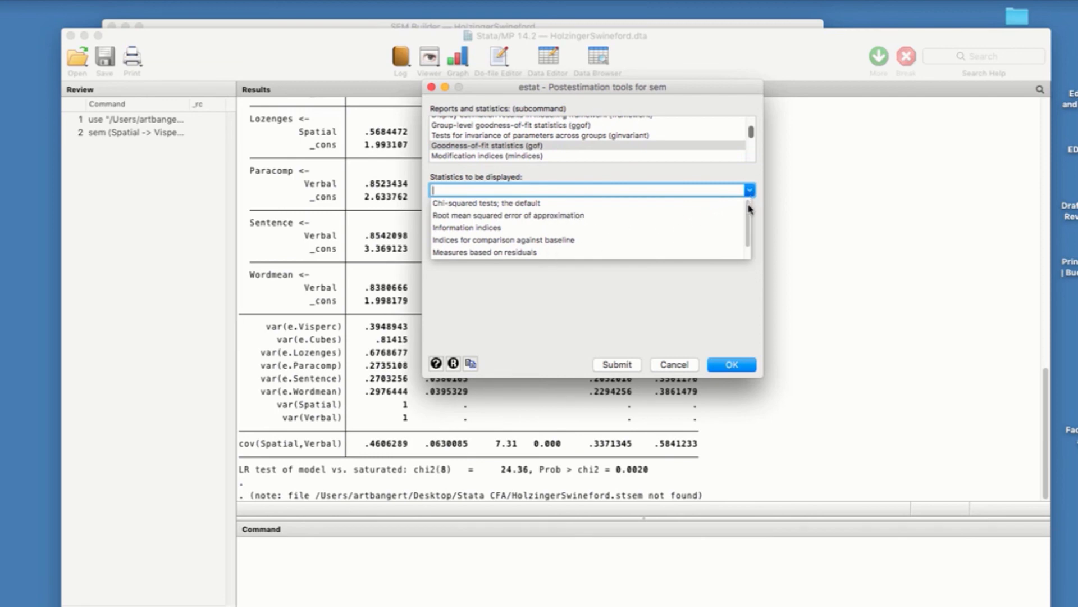
pyautogui.moveTo(749, 209); pyautogui.dragTo(747, 232)
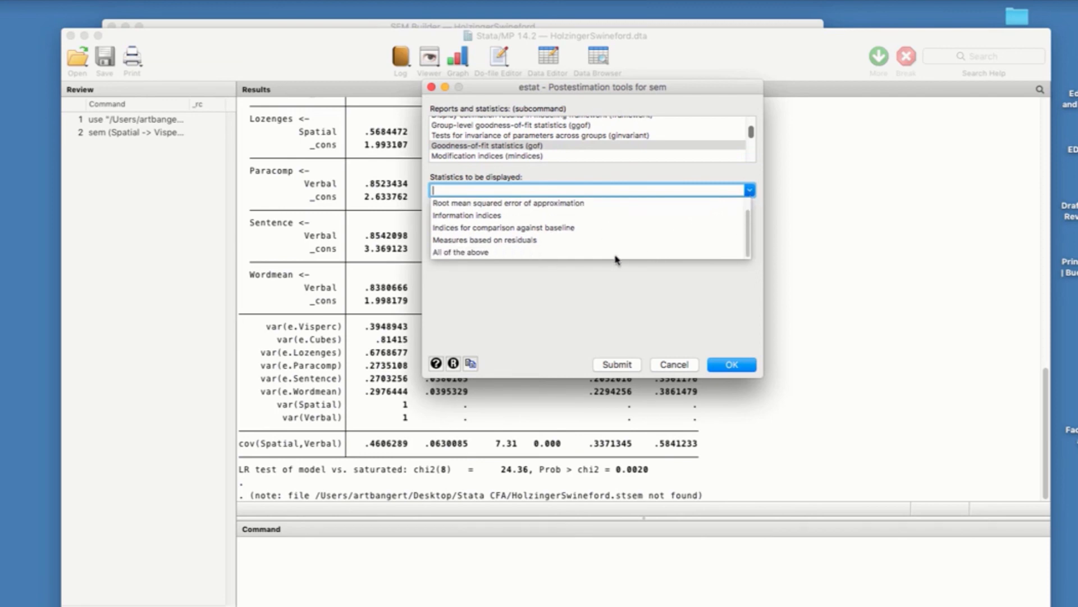
pyautogui.click(473, 253)
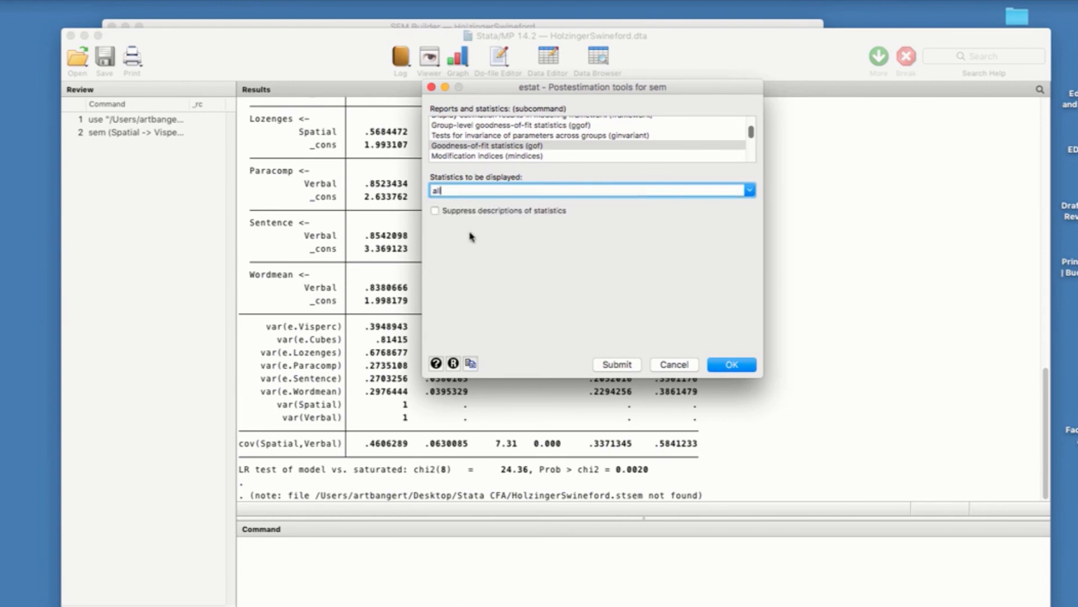
pyautogui.click(732, 364)
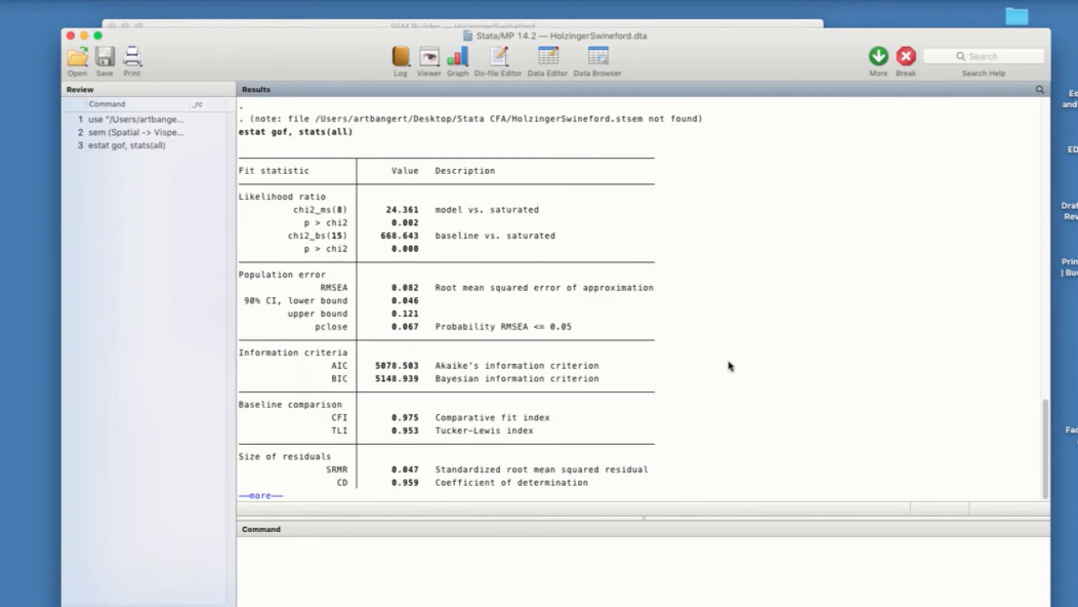
pyautogui.click(256, 496)
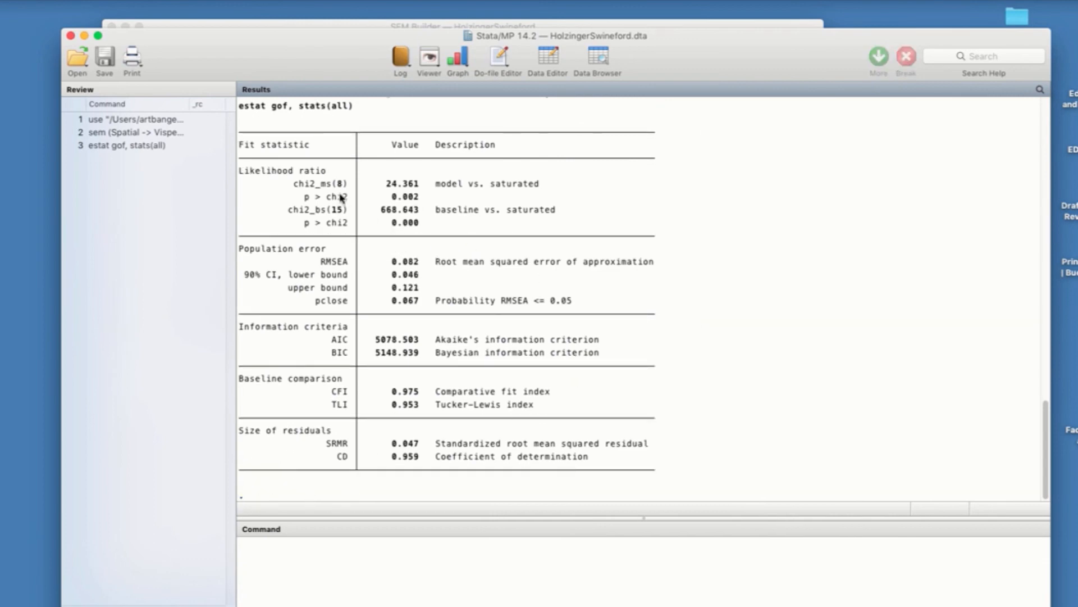